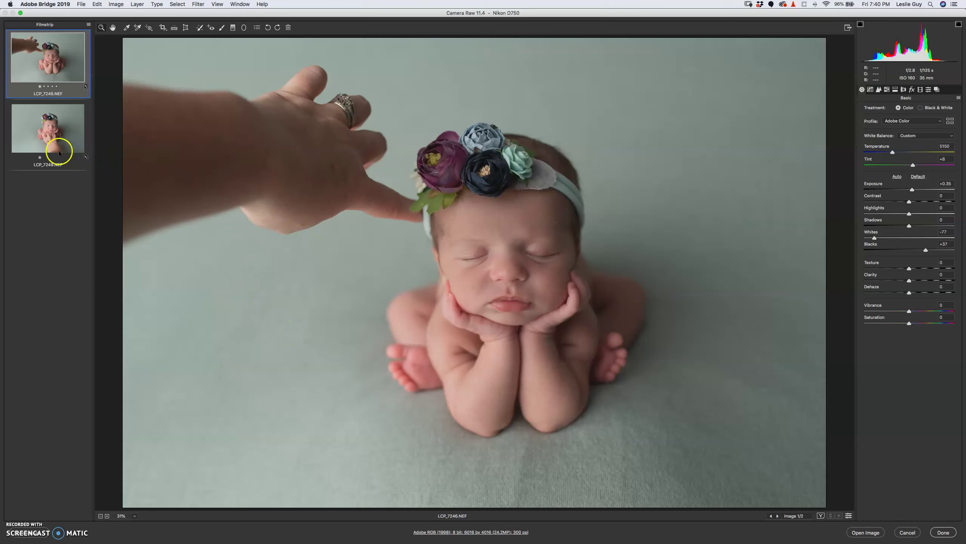
Select both raw photos, check their lens correction and detail settings, and open them as images in Photoshop.
left_click(41, 139, "shift")
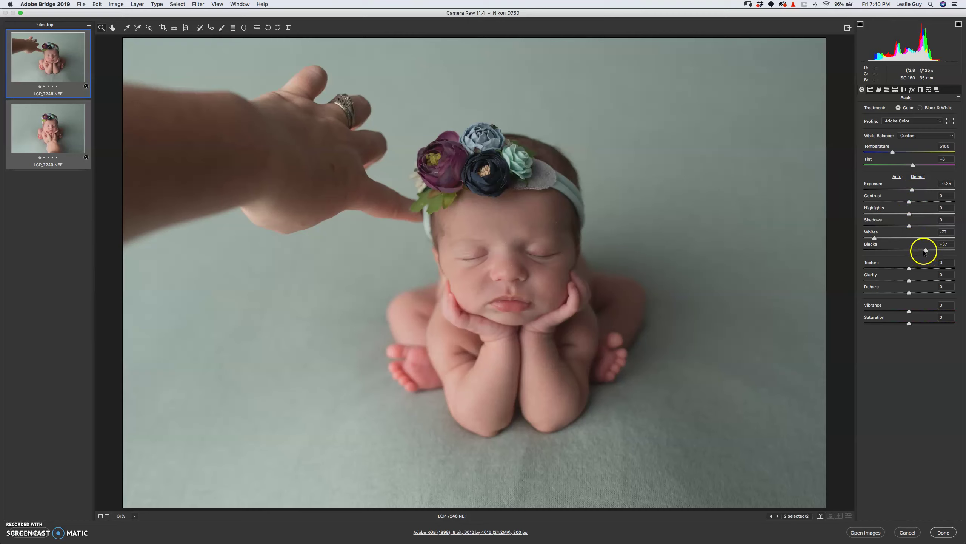
left_click(904, 90)
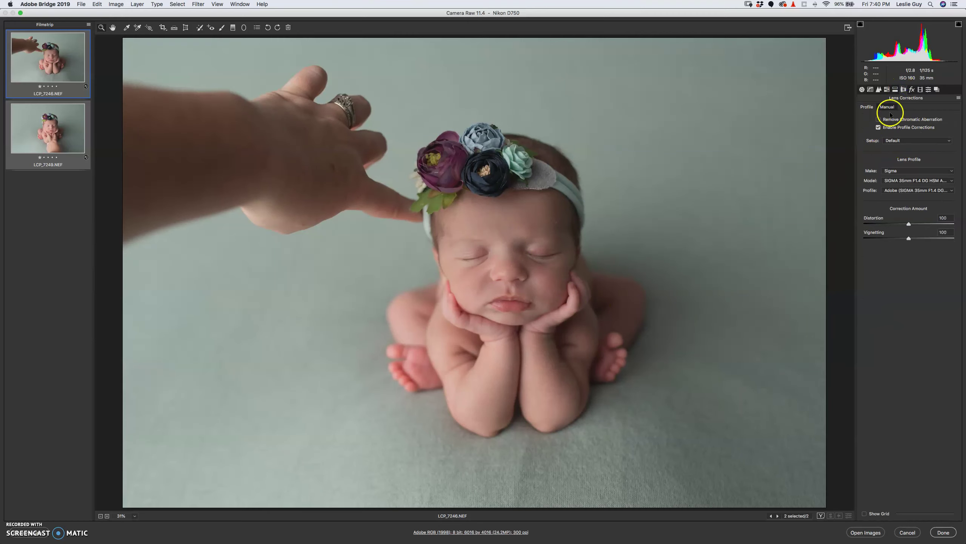
left_click(878, 90)
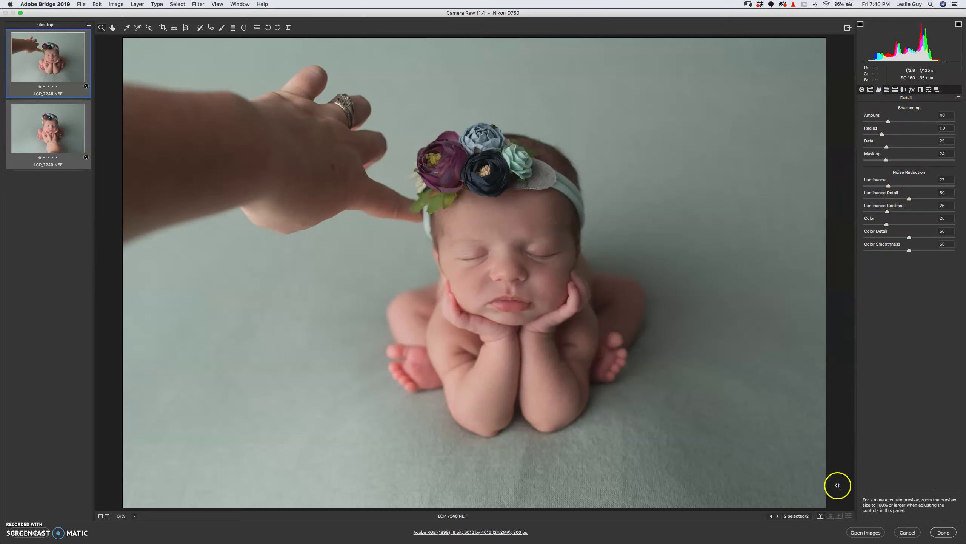
left_click(866, 532)
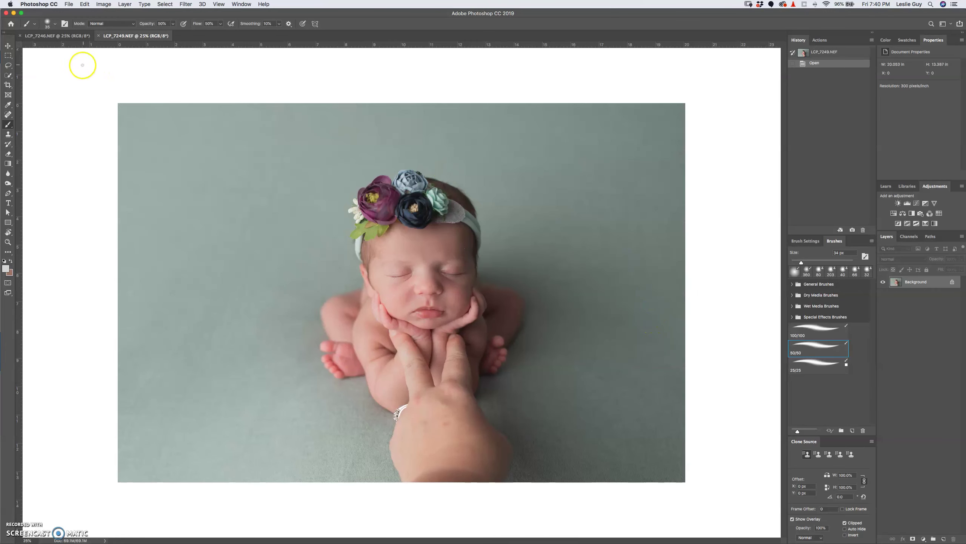
Copy a full-width rectangular selection of LCP_7249.NEF down to the baby's chin and paste it into LCP_7246.NEF.
left_click(66, 37)
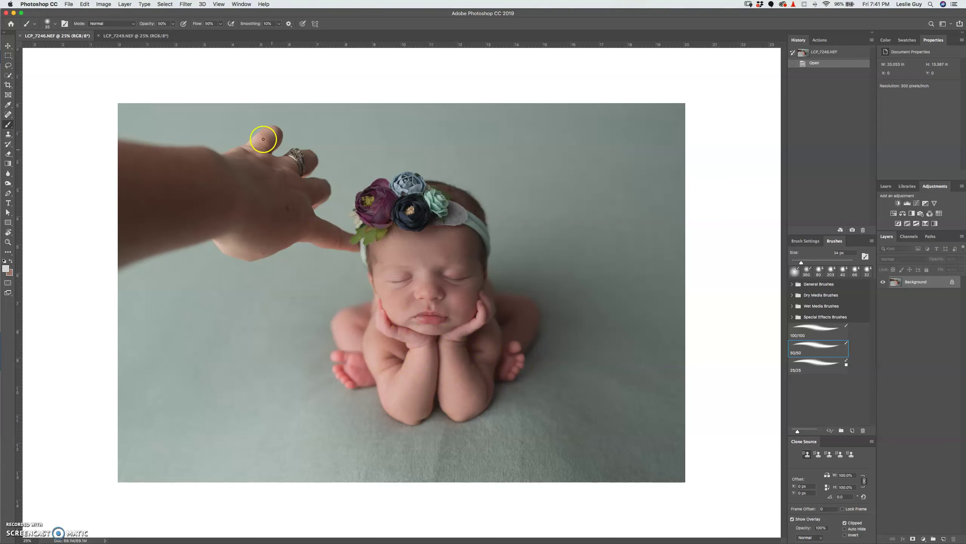
left_click(136, 35)
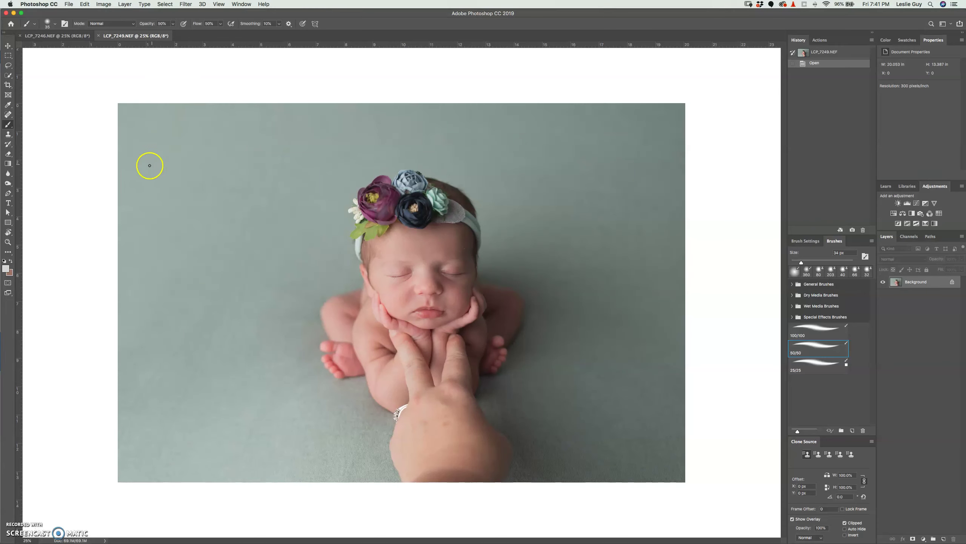
key("m")
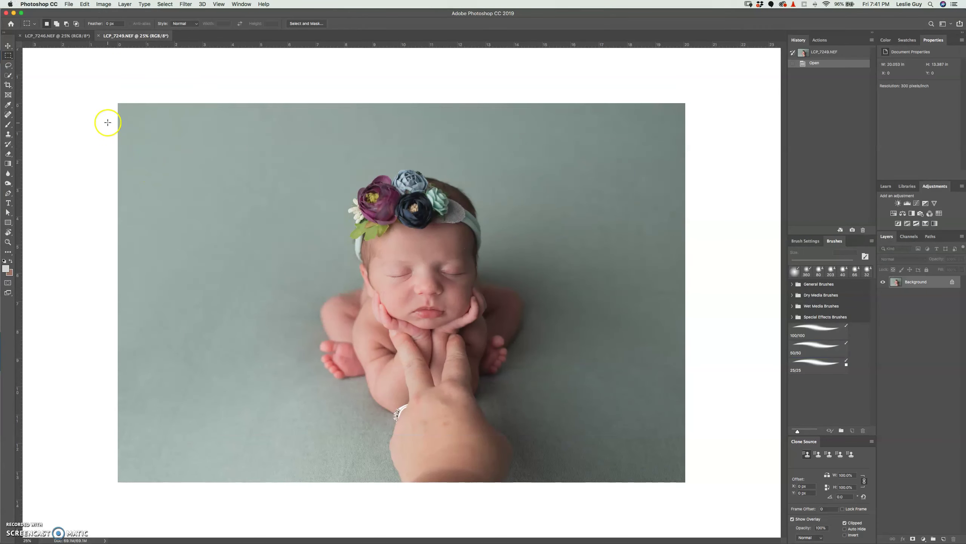
left_click_drag(118, 103, 689, 329)
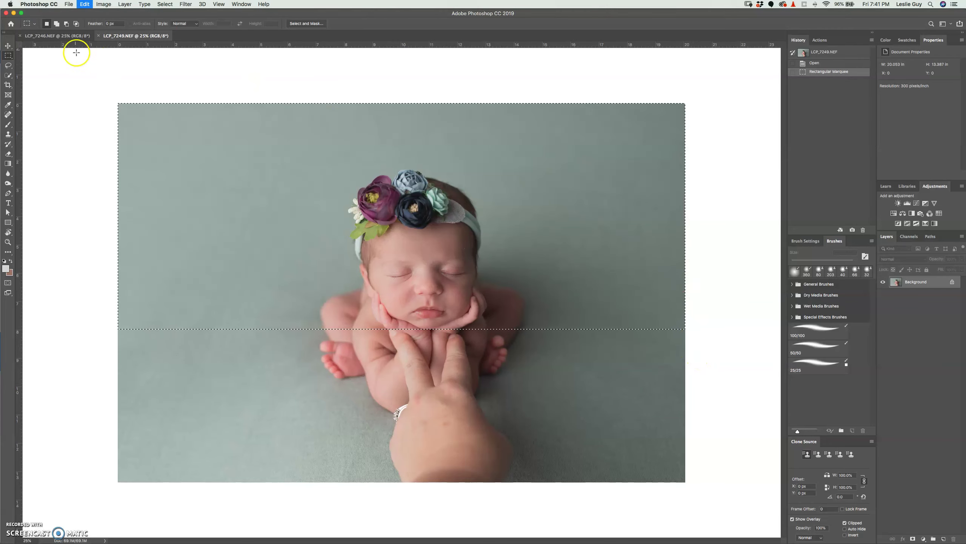
left_click(72, 36)
key("super+v")
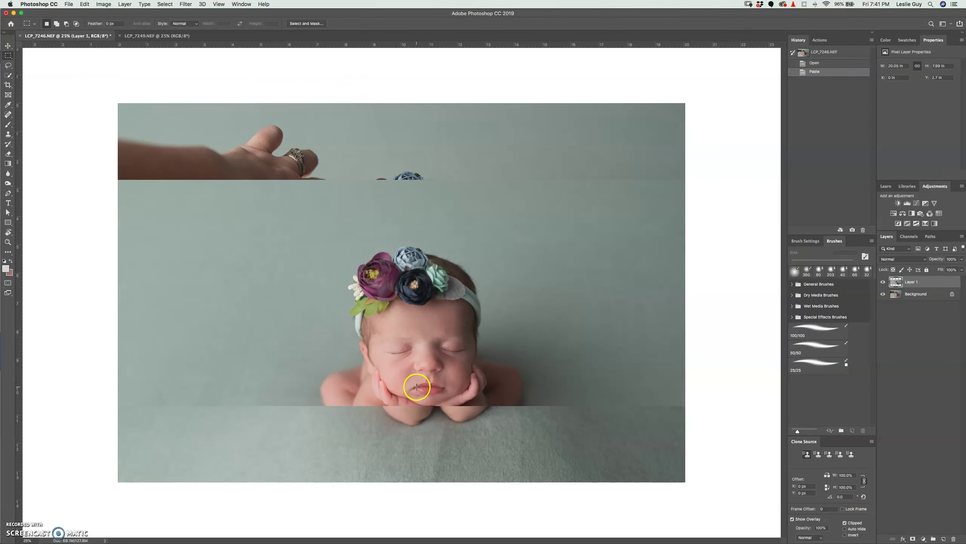
Move the pasted layer up over the baby's head and nudge it down slightly to meet the arms.
key("v")
left_click_drag(417, 387, 422, 322)
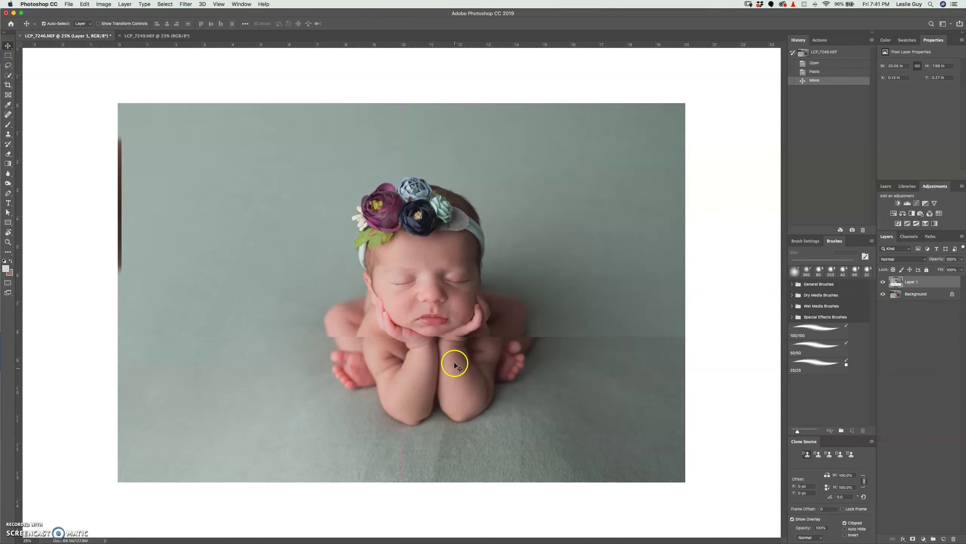
key("Down")
key("Down")
key("Down")
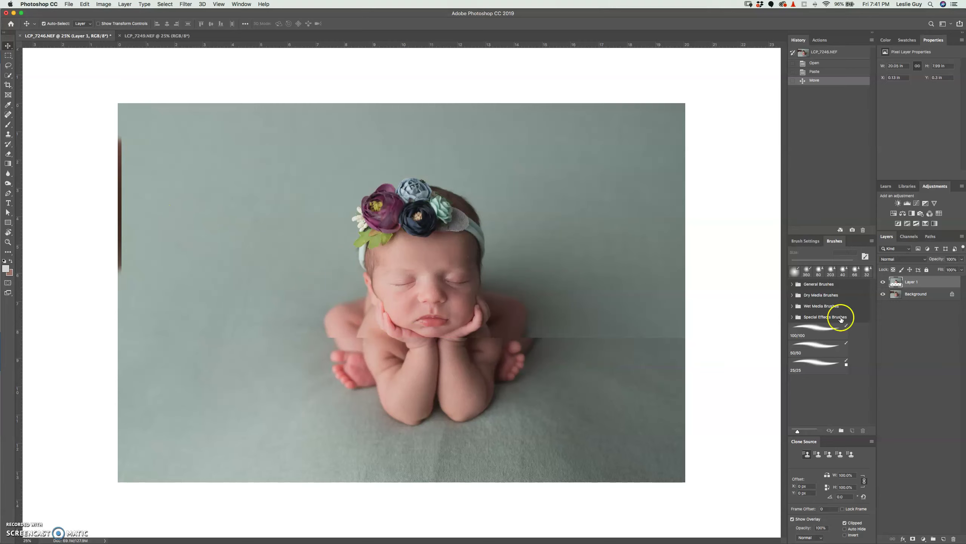
Lower the pasted layer's opacity to about 68% and realign its headband flowers and face with the photo beneath.
left_click(962, 259)
left_click_drag(953, 270, 952, 270)
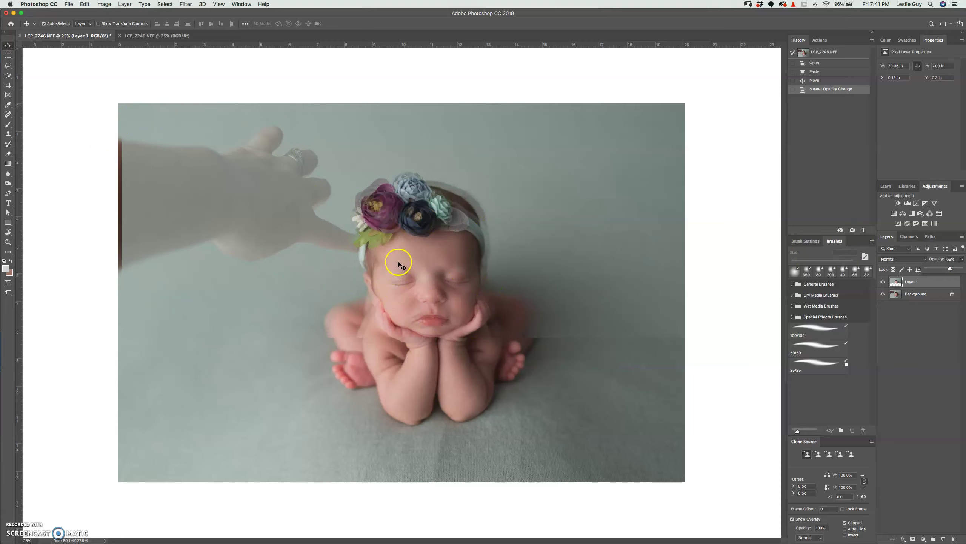
left_click_drag(392, 255, 386, 255)
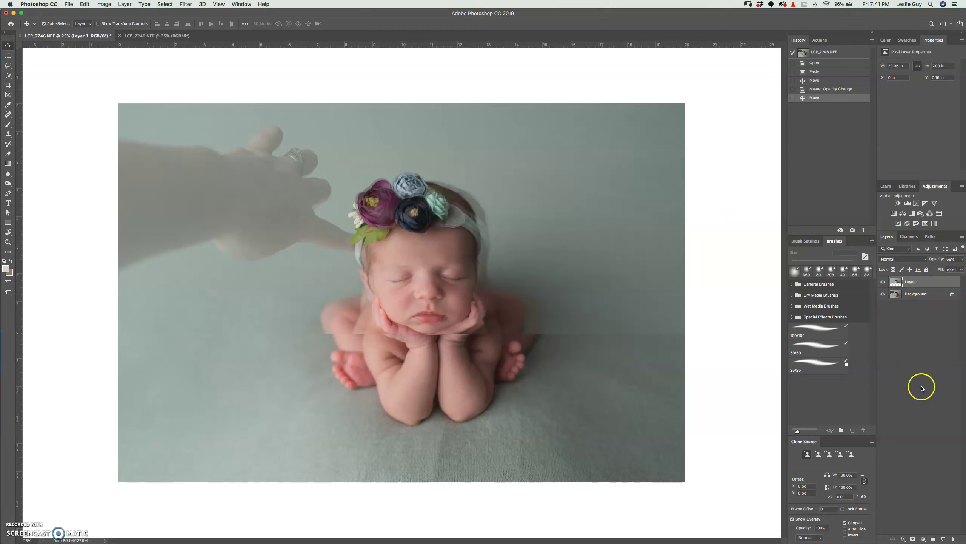
Add a black mask to the pasted layer and paint white over the fingertip touching the headband.
left_click(912, 539, "alt")
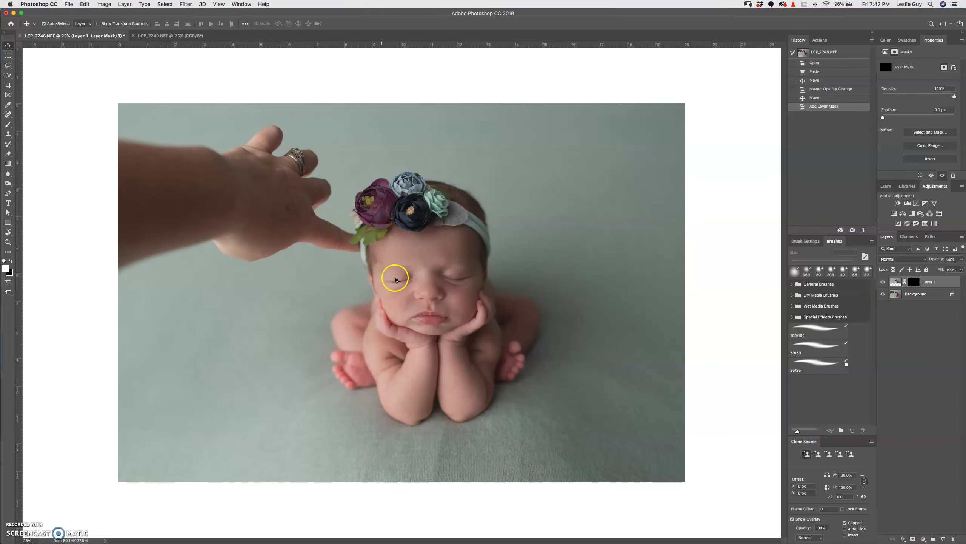
key("b")
left_click_drag(339, 254, 348, 251)
left_click(347, 252)
left_click(351, 244)
left_click(344, 247)
left_click(339, 251)
Paint white on the mask over the hand and arm with the 100/100 brush, and set the layer's opacity to 100%.
left_click(815, 329)
left_click(341, 253)
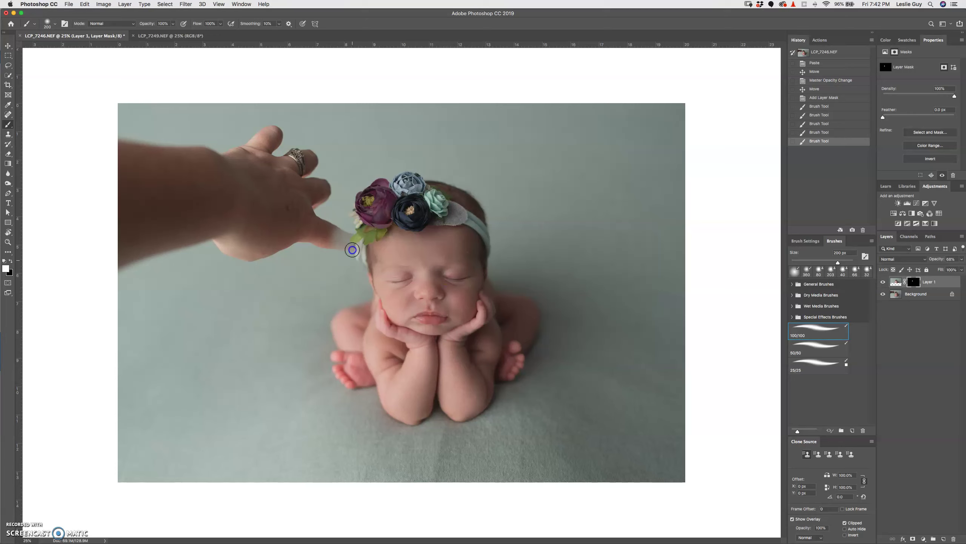
left_click(344, 254)
mouse_move(348, 232)
left_mouse_down()
mouse_move(283, 236)
mouse_move(338, 246)
mouse_move(307, 215)
mouse_move(321, 220)
mouse_move(292, 209)
mouse_move(284, 222)
mouse_move(228, 227)
mouse_move(105, 197)
mouse_move(141, 236)
mouse_move(118, 165)
mouse_move(176, 171)
mouse_move(250, 158)
mouse_move(282, 142)
mouse_move(312, 202)
mouse_move(282, 202)
mouse_move(245, 161)
mouse_move(129, 231)
left_mouse_up()
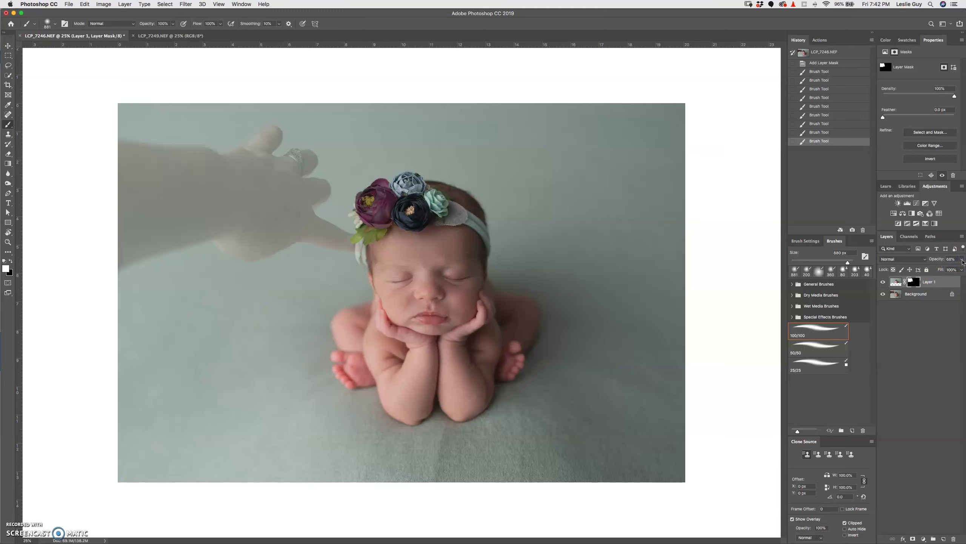
left_click_drag(964, 273, 965, 273)
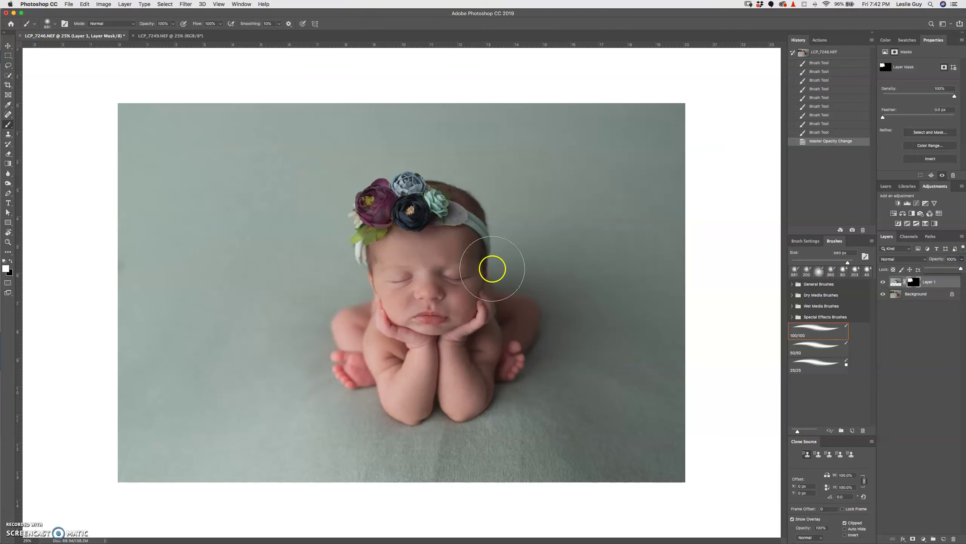
Paint black on the mask along the headband below the leaves and the ear to restore the original photo there.
key("super+equal")
key("super+equal")
key("super+equal")
key("super+equal")
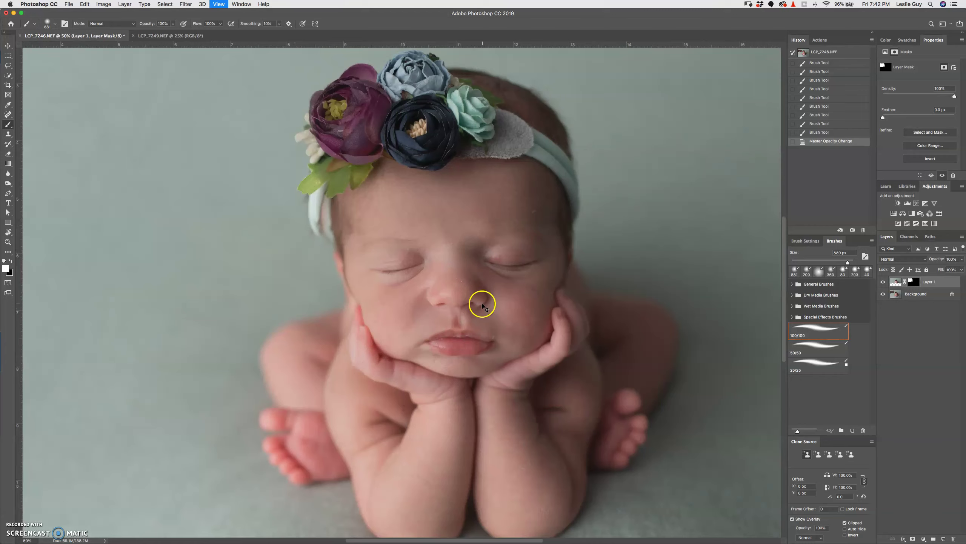
key("super+minus")
key("super+minus")
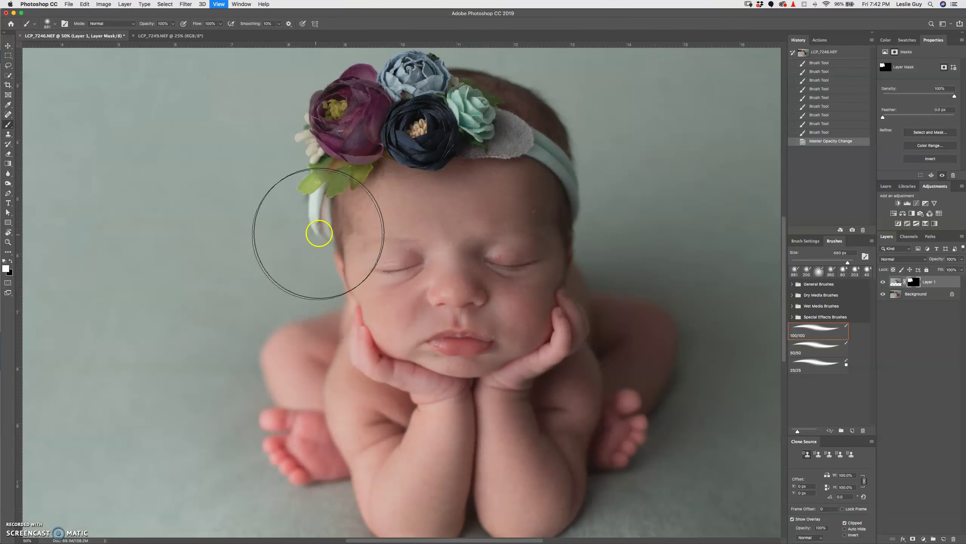
mouse_move(317, 227)
left_mouse_down()
mouse_move(268, 235)
mouse_move(296, 224)
mouse_move(302, 204)
mouse_move(318, 228)
mouse_move(319, 212)
mouse_move(327, 244)
mouse_move(311, 201)
mouse_move(319, 193)
mouse_move(319, 251)
mouse_move(305, 207)
mouse_move(334, 254)
mouse_move(326, 206)
mouse_move(335, 261)
left_mouse_up()
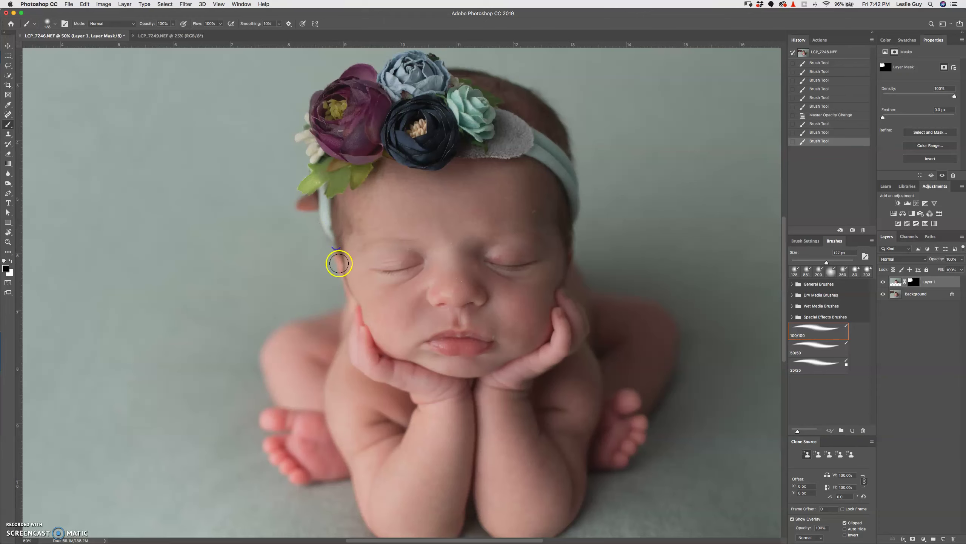
left_click_drag(326, 218, 325, 238)
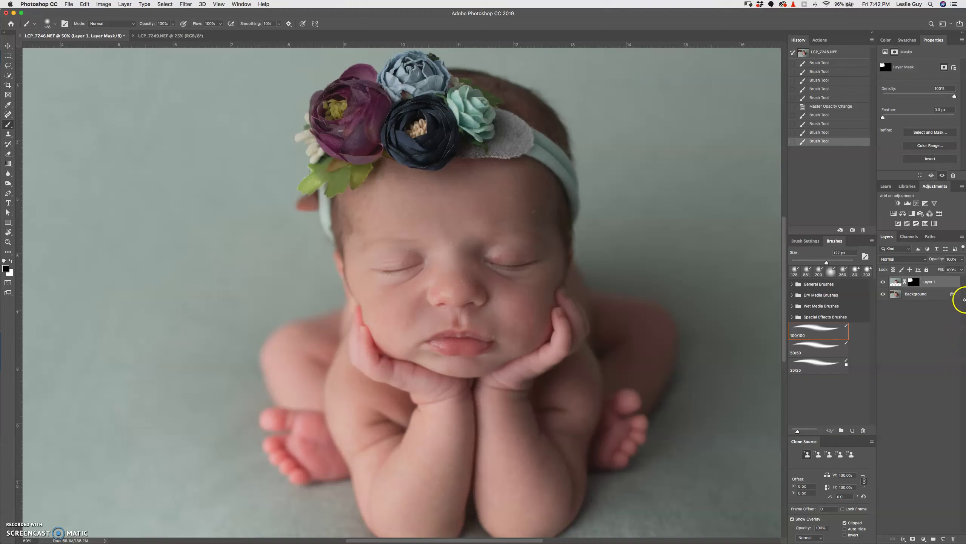
Merge the masked layer with the background and duplicate the merged result.
left_click(936, 295)
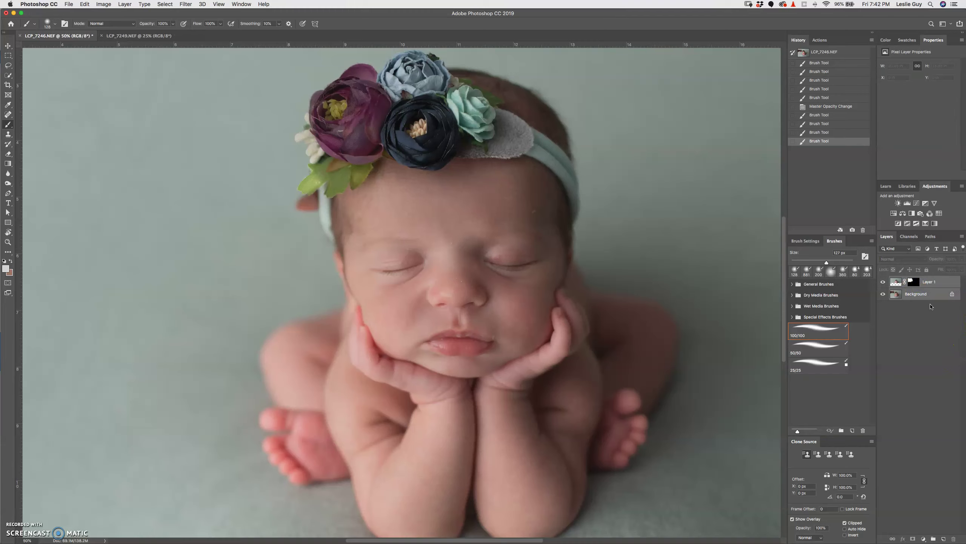
left_click_drag(936, 308, 924, 293)
key("super+e")
key("super+j")
Remove the leftover fingertip below the leaves and clean the headband edge with the Clone Stamp, sampling nearby backdrop.
key("s")
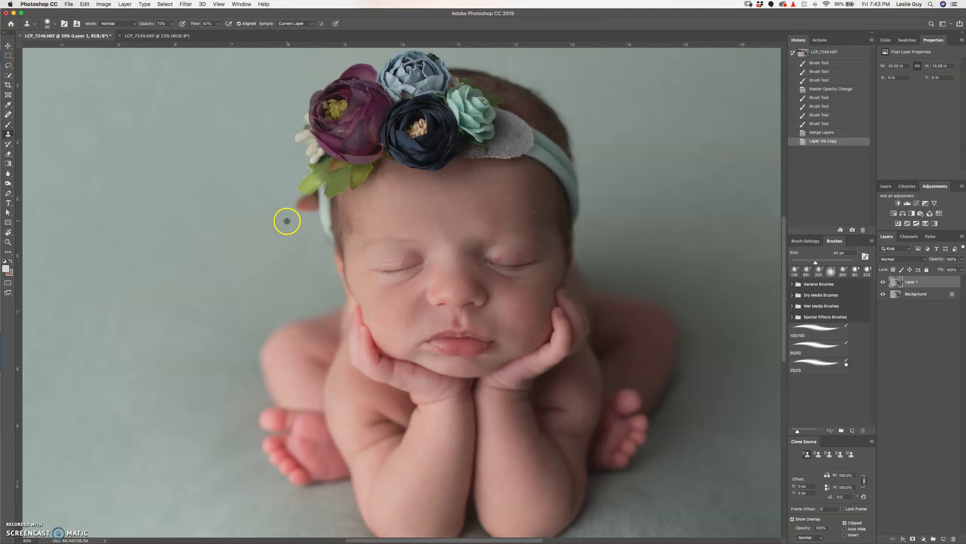
left_click(296, 205)
left_click(301, 202)
left_click(305, 204)
left_click_drag(305, 204, 309, 211)
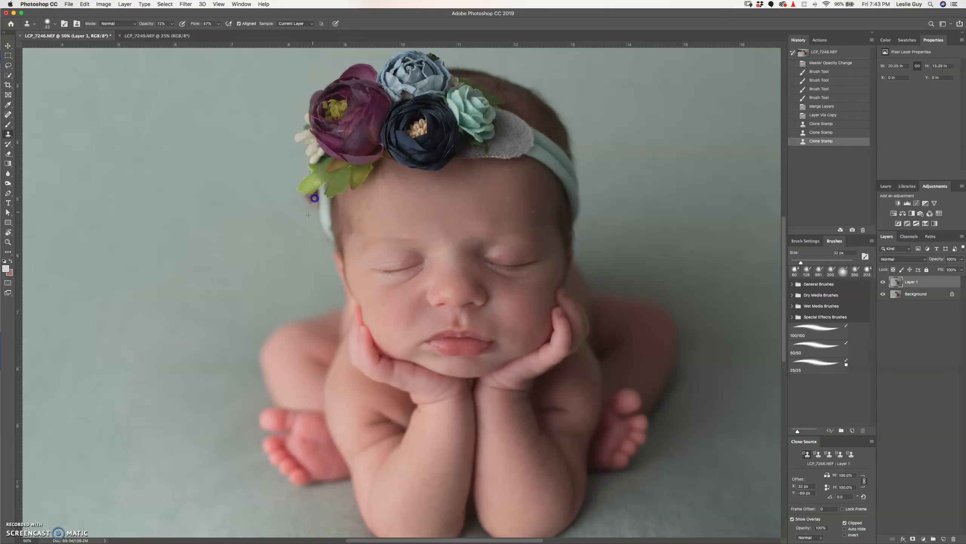
left_click(305, 199)
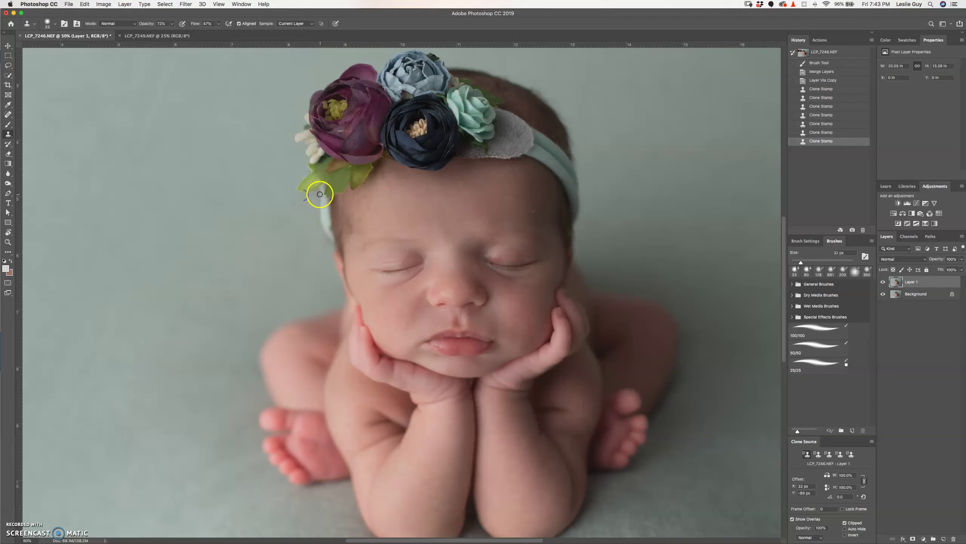
left_click_drag(318, 194, 318, 214)
left_click(324, 243)
left_click(327, 241)
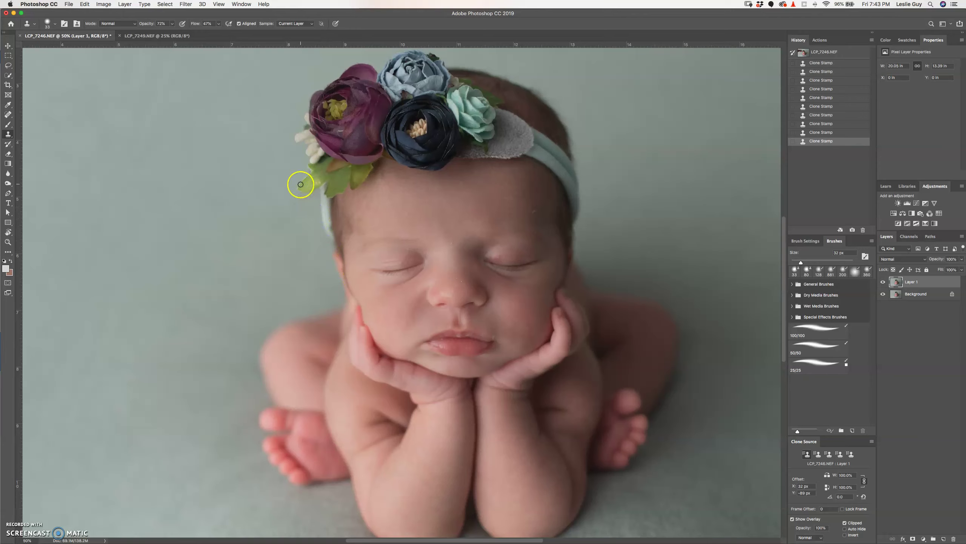
Merge the retouched layer down and duplicate the background into a new layer.
key("super+e")
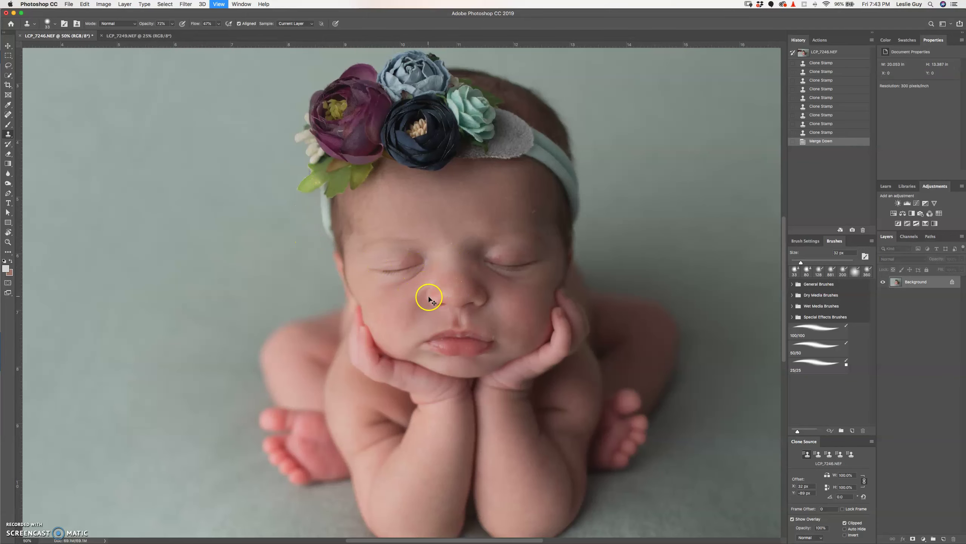
key("super+minus")
key("super+minus")
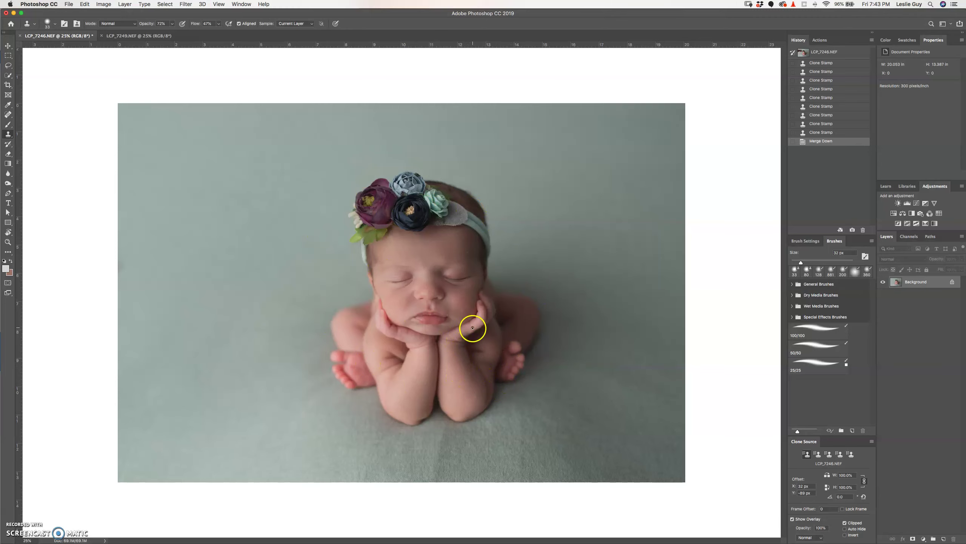
key("super+j")
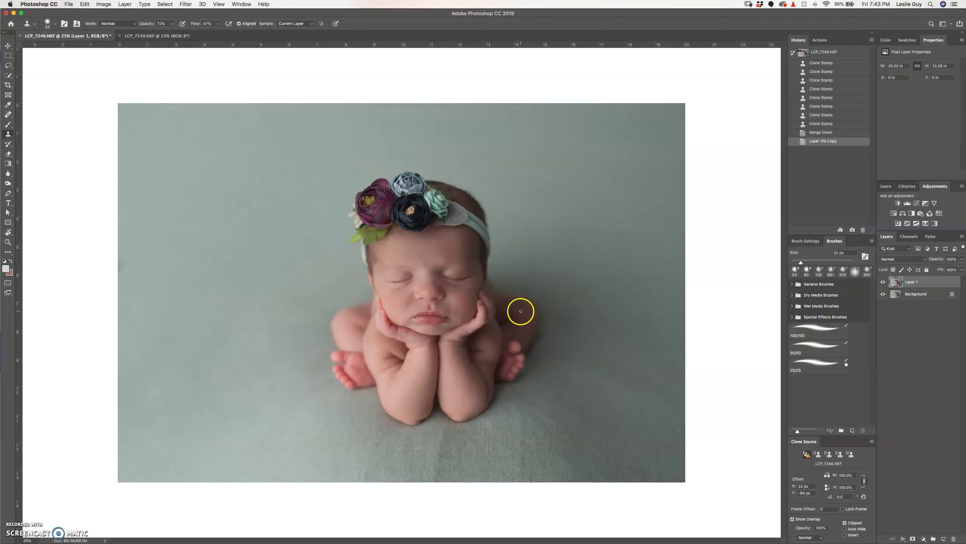
Enlarge the duplicate layer proportionally to about 115% with Free Transform so the baby sits nearer the center.
key("super+t")
left_click_drag(102, 94, 69, 71)
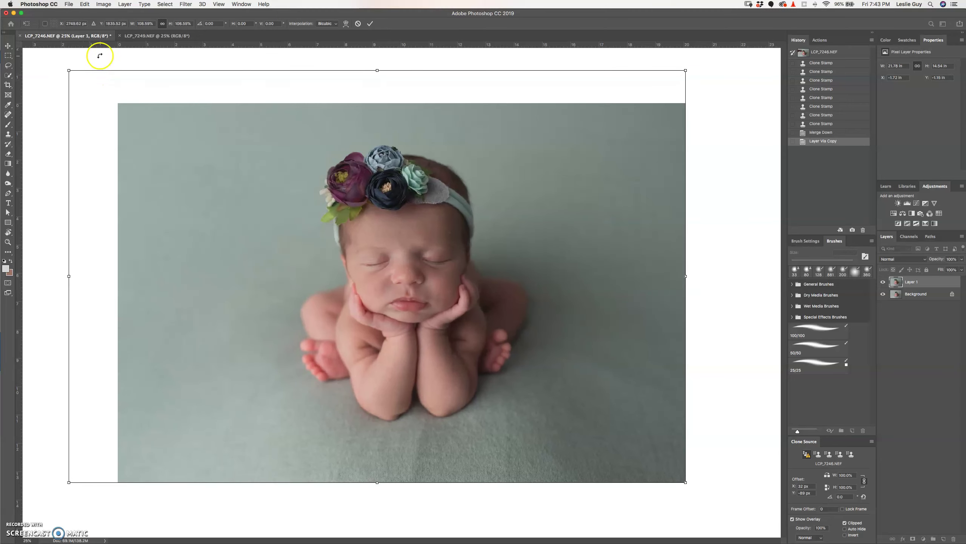
key("super+minus")
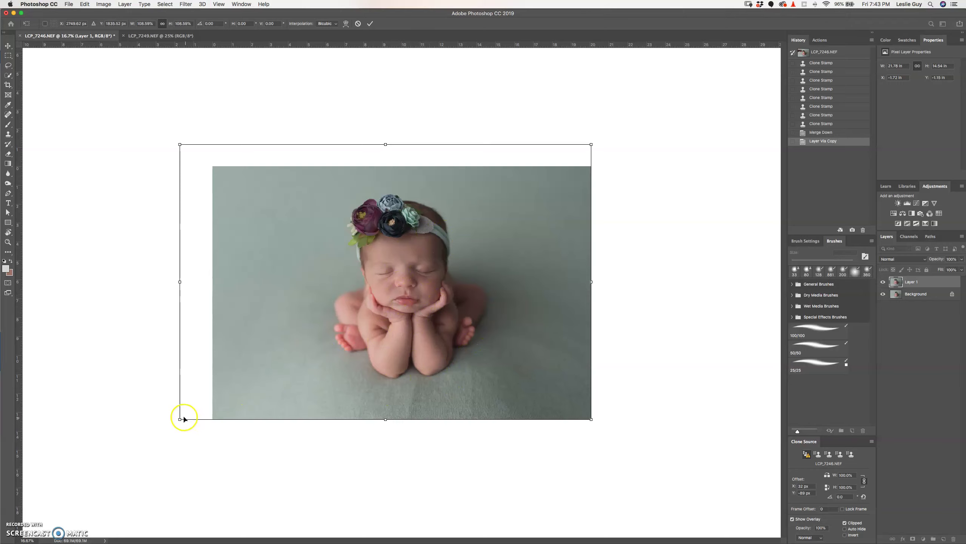
mouse_move(180, 419)
left_mouse_down()
mouse_move(152, 432)
mouse_move(168, 408)
left_mouse_up()
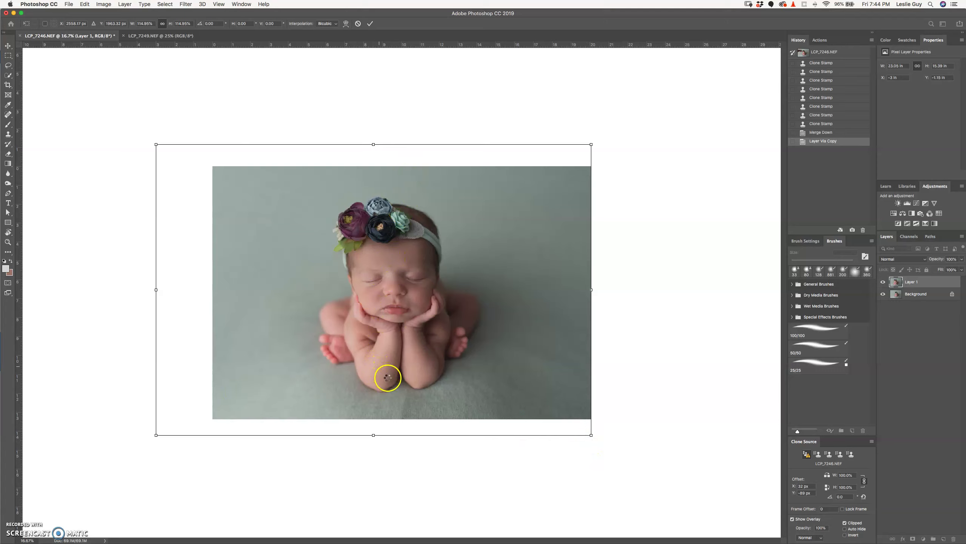
key("Return")
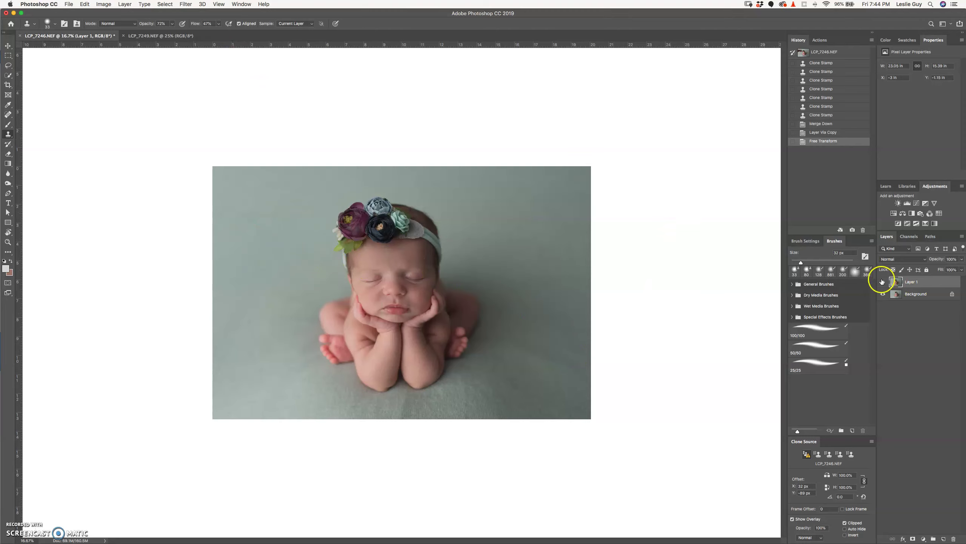
Compare the enlarged layer with the original by toggling its visibility, and merge it down into the background.
left_click(882, 284)
left_click(883, 283)
left_click(883, 284)
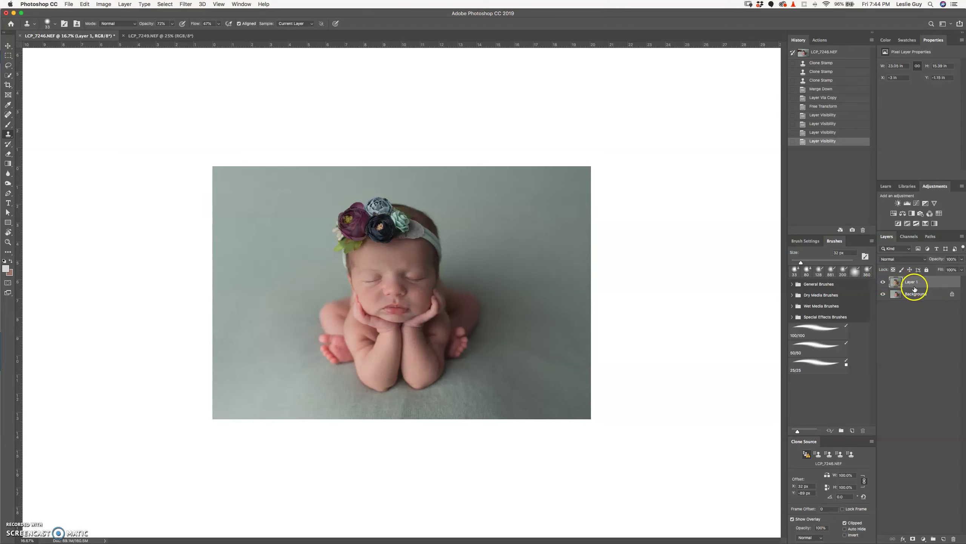
key("super+e")
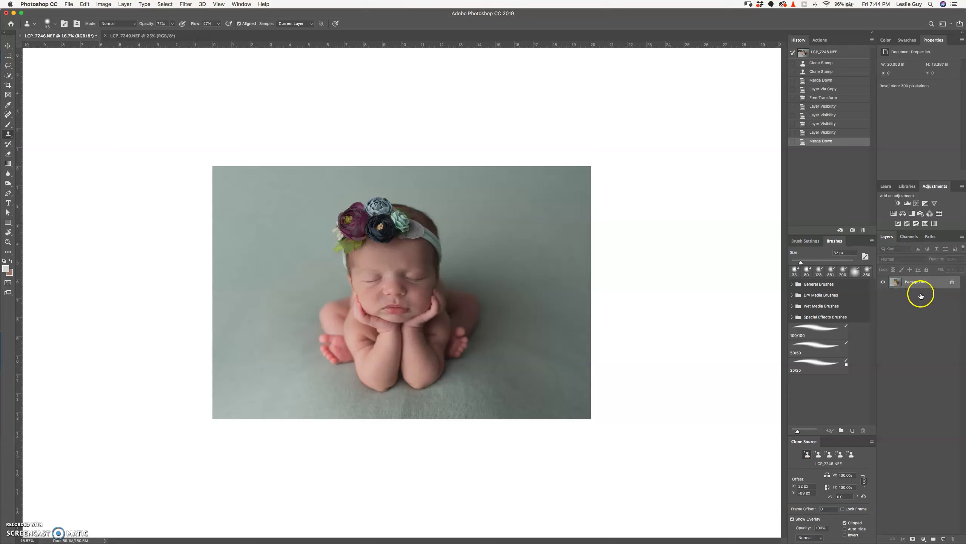
Duplicate the background into a new layer, open Liquify on it and warp the back of the baby's head slightly inward.
key("super+j")
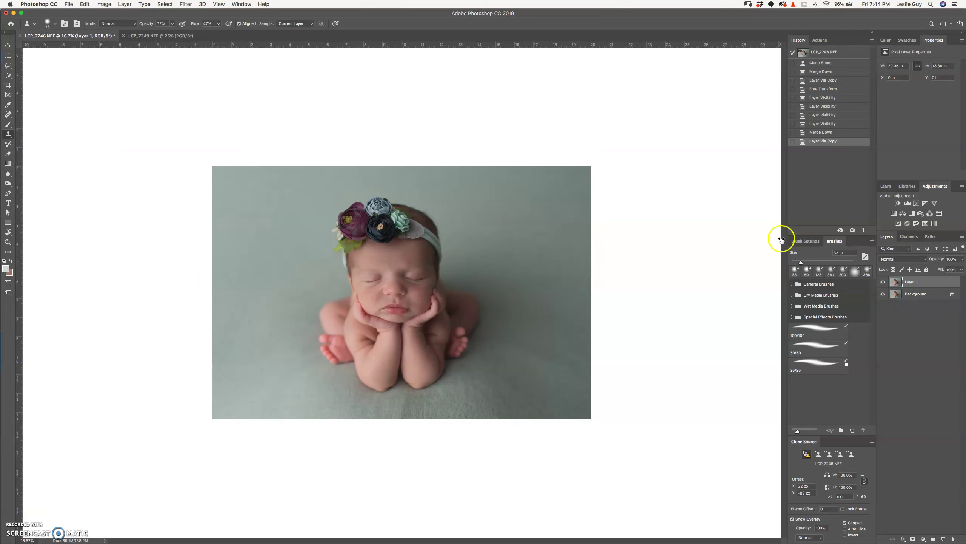
left_click(186, 5)
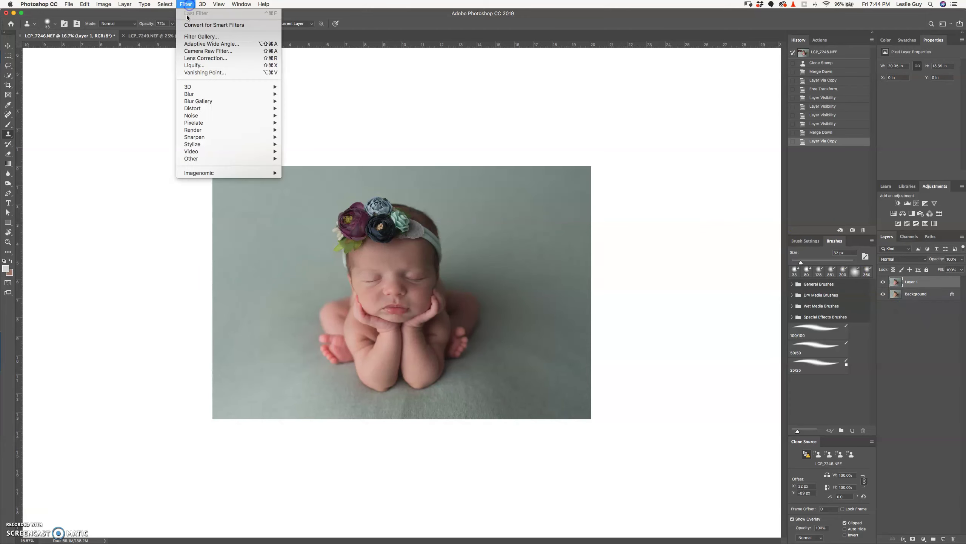
left_click(197, 66)
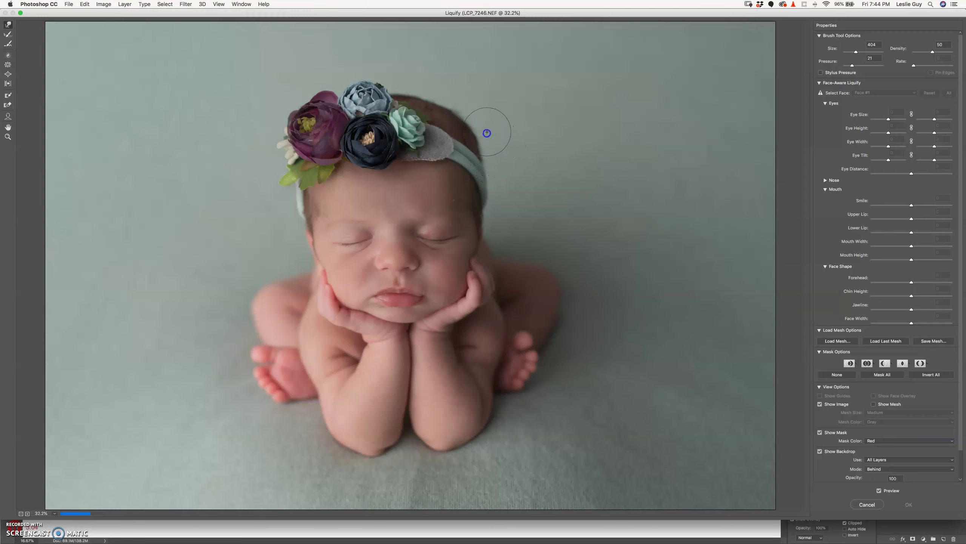
mouse_move(455, 105)
left_mouse_down()
mouse_move(404, 78)
mouse_move(422, 144)
left_mouse_up()
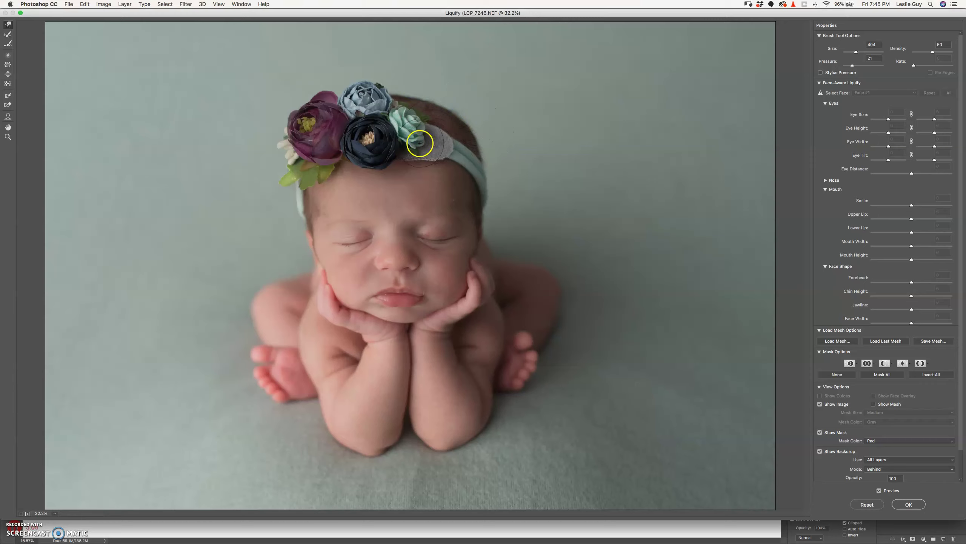
Refine the shape of the head, cheeks and hand beside the face with Forward Warp strokes, enlarging and reducing the brush as needed.
key("]")
key("]")
key("]")
key("]")
key("]")
mouse_move(428, 89)
left_mouse_down()
mouse_move(404, 90)
mouse_move(487, 204)
mouse_move(493, 183)
mouse_move(466, 162)
mouse_move(319, 197)
mouse_move(322, 265)
mouse_move(318, 256)
mouse_move(328, 288)
mouse_move(336, 282)
mouse_move(327, 271)
mouse_move(310, 305)
mouse_move(341, 314)
mouse_move(336, 286)
mouse_move(367, 330)
mouse_move(323, 298)
mouse_move(381, 294)
mouse_move(337, 302)
mouse_move(336, 272)
mouse_move(330, 294)
mouse_move(356, 316)
mouse_move(342, 294)
mouse_move(349, 312)
left_mouse_up()
key("bracketleft")
key("bracketleft")
key("bracketleft")
key("bracketleft")
key("bracketleft")
mouse_move(472, 277)
left_mouse_down()
mouse_move(485, 272)
mouse_move(474, 264)
mouse_move(490, 282)
mouse_move(477, 301)
left_mouse_up()
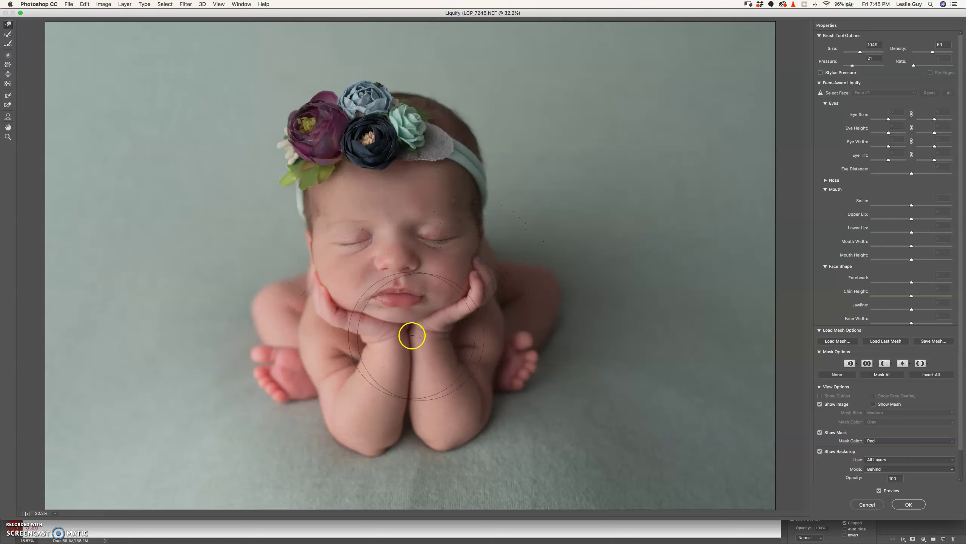
Smooth the outline of both cheeks, the temple by the closed eye and the supporting hands with small Liquify pushes.
mouse_move(452, 270)
left_mouse_down()
mouse_move(433, 277)
mouse_move(483, 264)
mouse_move(464, 265)
left_mouse_up()
left_click(358, 314)
mouse_move(364, 313)
left_mouse_down()
mouse_move(334, 298)
mouse_move(315, 226)
mouse_move(316, 246)
left_mouse_up()
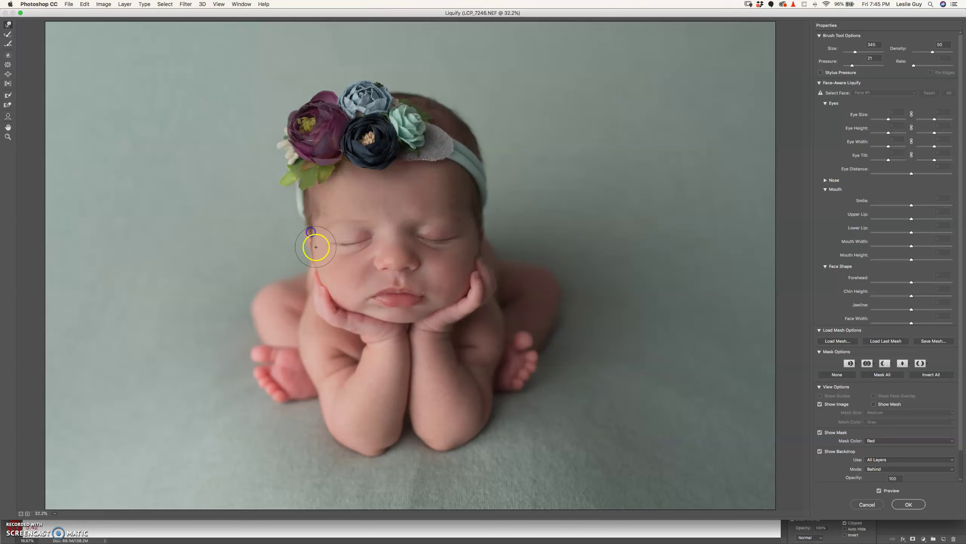
mouse_move(359, 272)
left_mouse_down()
mouse_move(385, 272)
mouse_move(334, 244)
left_mouse_up()
left_click(332, 240)
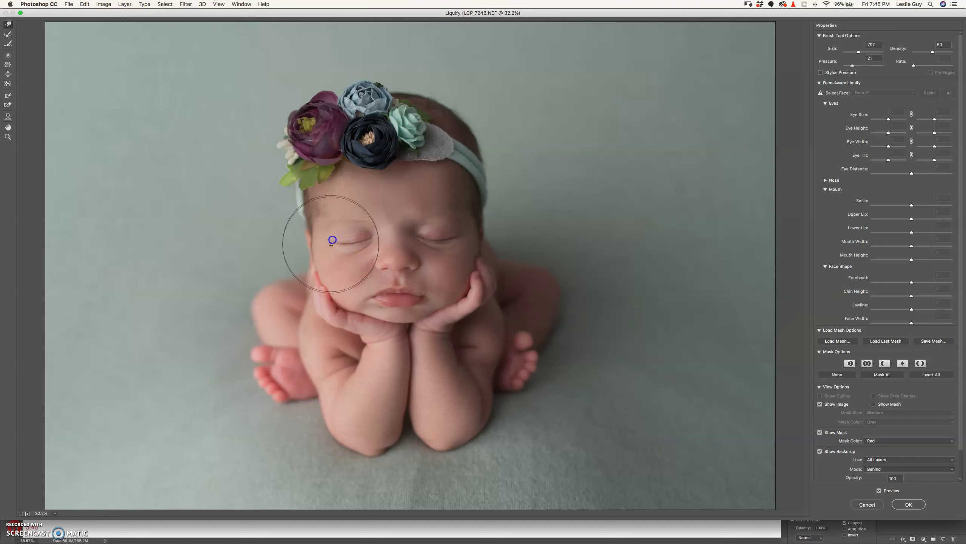
mouse_move(337, 289)
left_mouse_down()
mouse_move(356, 331)
mouse_move(360, 317)
mouse_move(411, 331)
mouse_move(357, 332)
mouse_move(395, 326)
mouse_move(387, 321)
mouse_move(391, 332)
mouse_move(413, 330)
mouse_move(429, 314)
mouse_move(312, 285)
mouse_move(341, 302)
mouse_move(316, 338)
left_mouse_up()
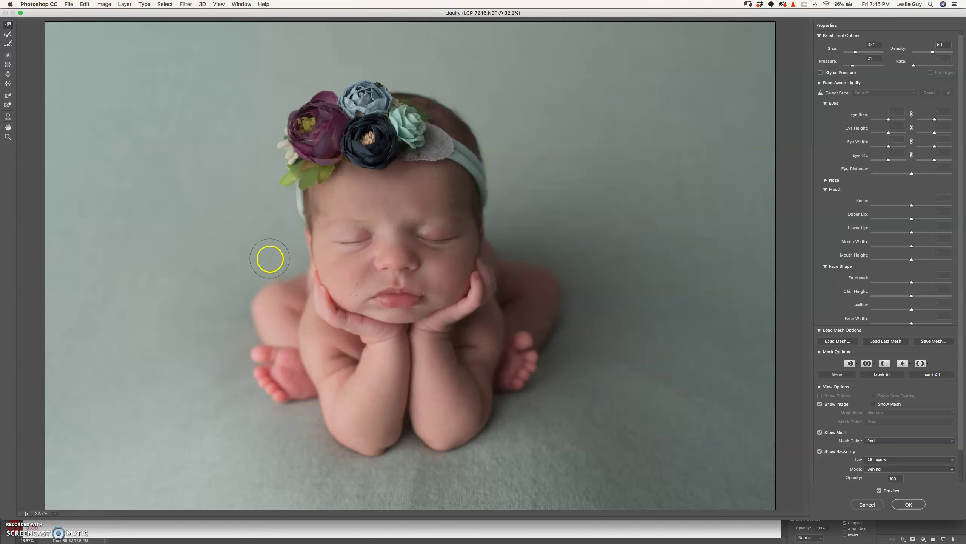
Reshape the outer contours of both folded legs with low-pressure Liquify strokes.
mouse_move(239, 248)
left_mouse_down()
mouse_move(255, 252)
mouse_move(210, 248)
mouse_move(291, 254)
mouse_move(209, 261)
mouse_move(212, 200)
mouse_move(215, 345)
mouse_move(218, 234)
left_mouse_up()
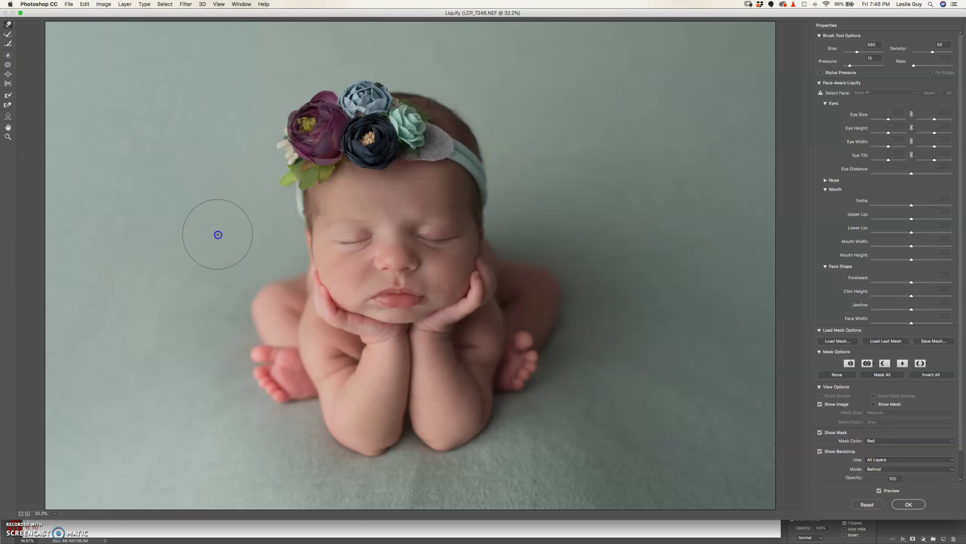
mouse_move(219, 234)
left_mouse_down()
mouse_move(205, 328)
mouse_move(219, 255)
mouse_move(209, 304)
mouse_move(210, 255)
mouse_move(242, 140)
mouse_move(282, 384)
mouse_move(241, 291)
mouse_move(243, 251)
left_mouse_up()
left_click_drag(265, 296, 256, 276)
left_click(434, 325)
left_click_drag(552, 283, 573, 276)
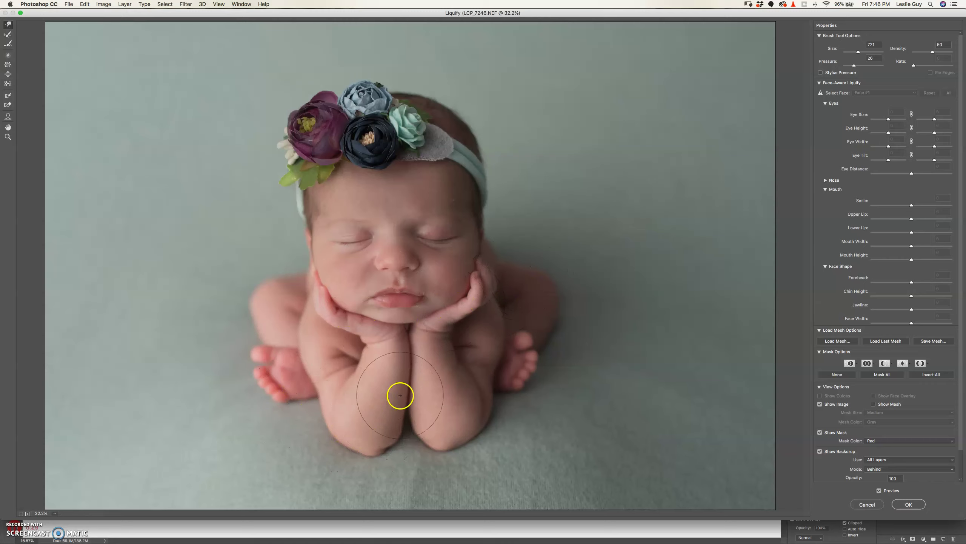
Close the gap between the forearms, push the lower elbow up to level it with the other, and apply Liquify.
mouse_move(365, 371)
left_mouse_down()
mouse_move(380, 367)
mouse_move(362, 379)
left_mouse_up()
mouse_move(403, 359)
left_mouse_down()
mouse_move(409, 337)
mouse_move(406, 384)
left_mouse_up()
left_click_drag(403, 336, 405, 332)
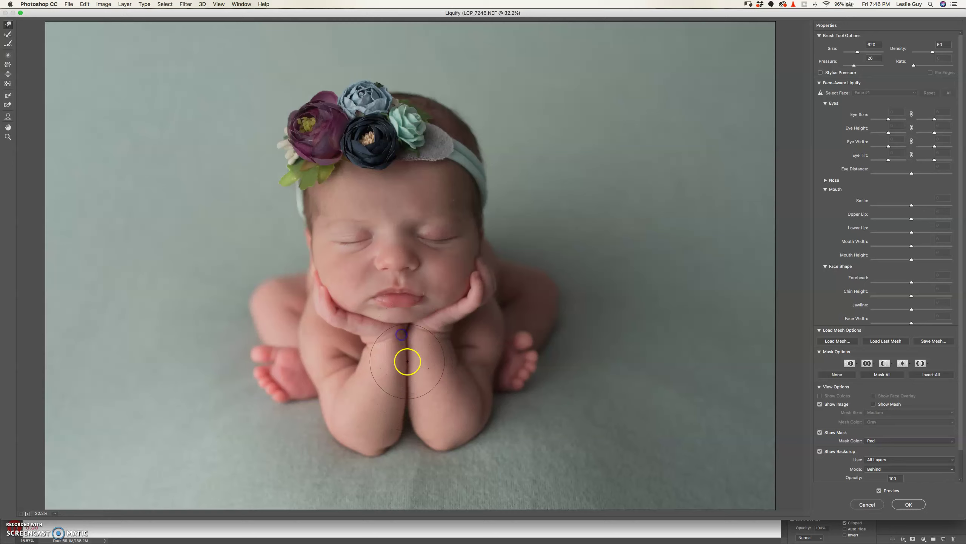
mouse_move(395, 429)
left_mouse_down()
mouse_move(378, 431)
mouse_move(416, 420)
mouse_move(401, 417)
mouse_move(386, 453)
left_mouse_up()
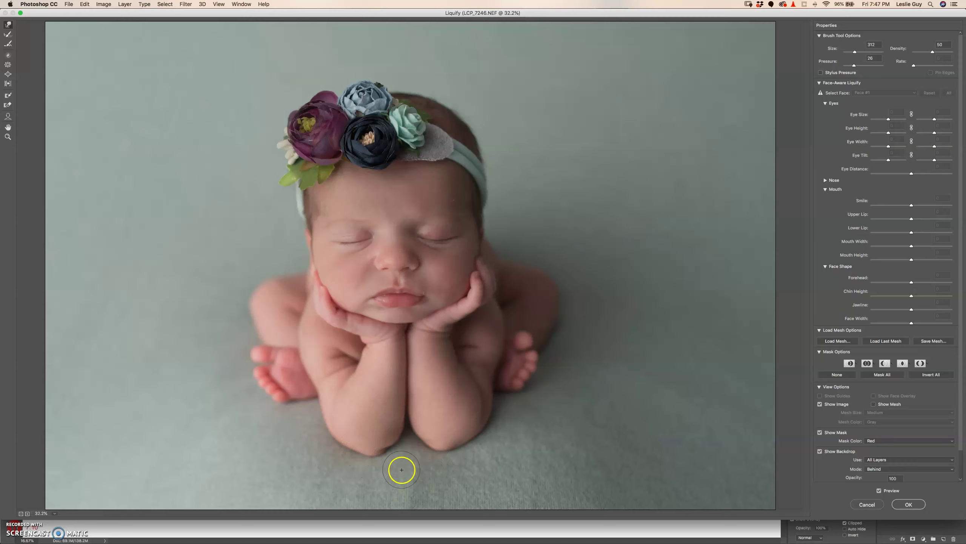
mouse_move(384, 467)
left_mouse_down()
mouse_move(399, 469)
mouse_move(376, 452)
left_mouse_up()
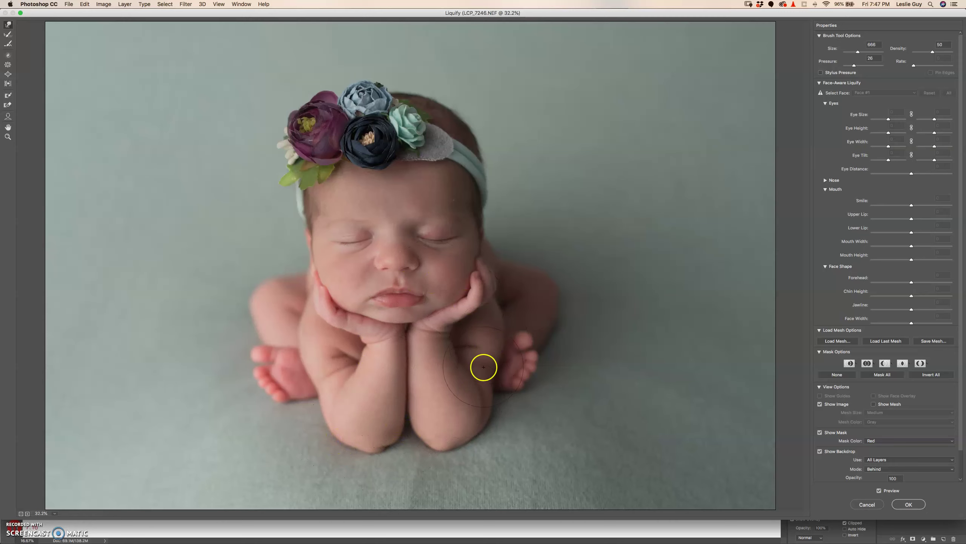
left_click(906, 505)
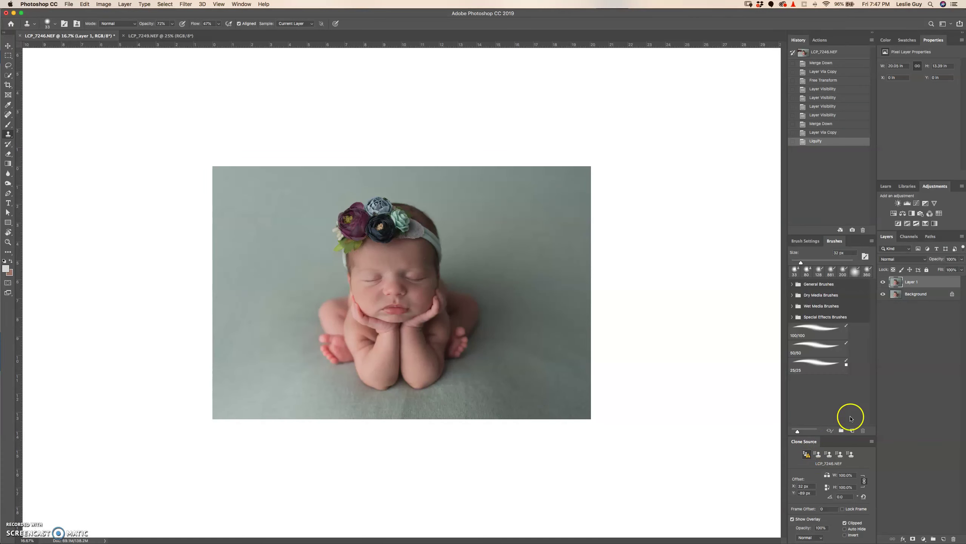
Compare the liquified layer with the original by toggling its visibility several times.
left_click(883, 282)
left_click(881, 283)
left_click(882, 283)
left_click(882, 283)
left_click(883, 284)
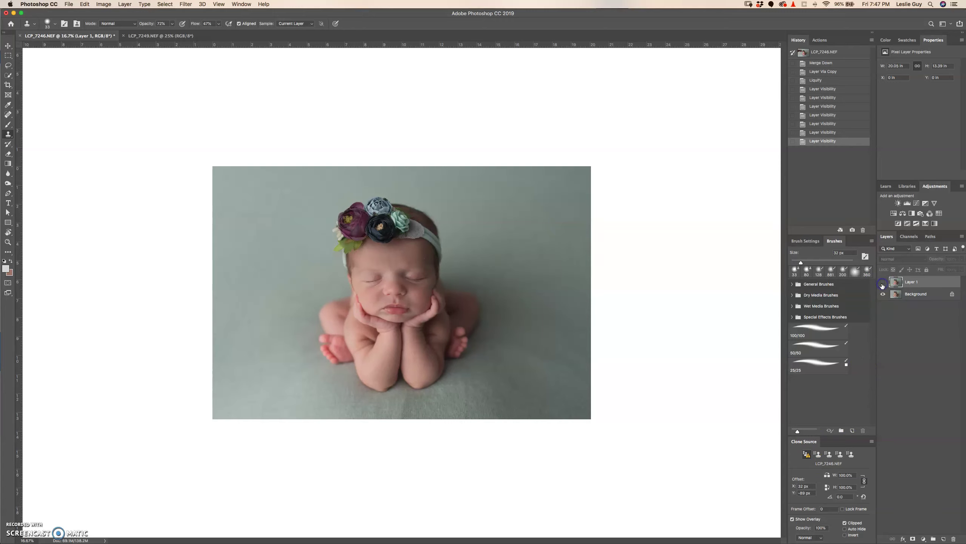
left_click(882, 284)
left_click(882, 284)
left_click(882, 283)
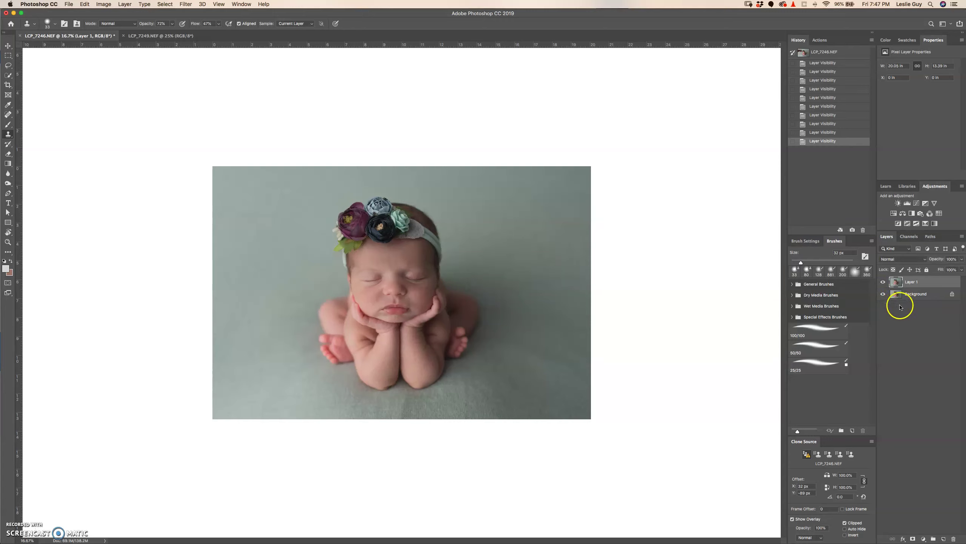
Patch the first uneven area of the backdrop to the left of the flowers with the Patch tool, using smoother nearby fabric.
key("super+equal")
key("super+equal")
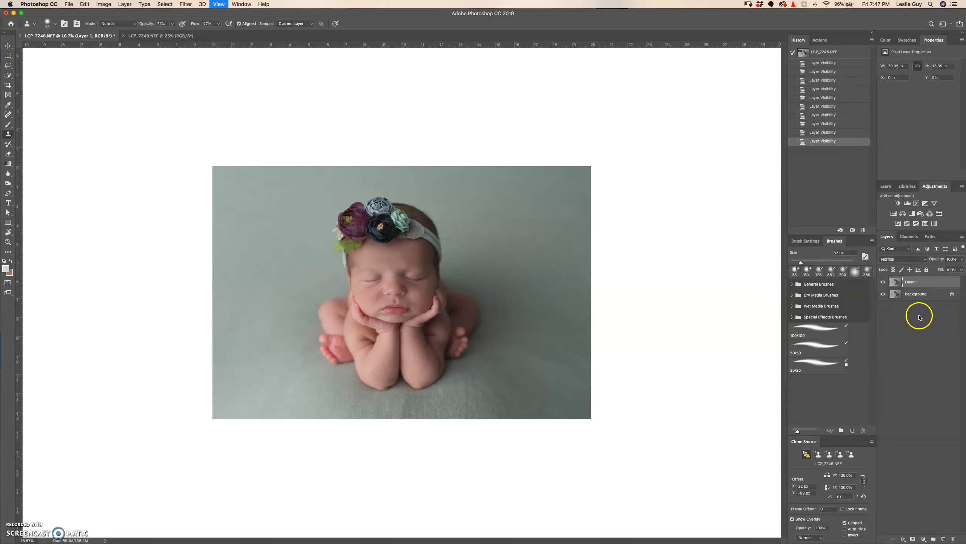
scroll(489, 363, "left", 8)
scroll(489, 362, "up", 2)
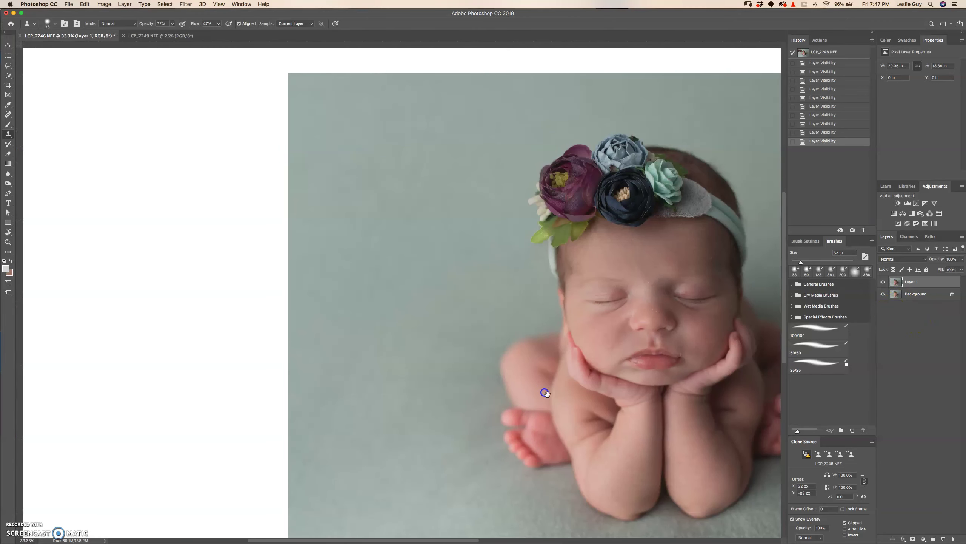
key("j")
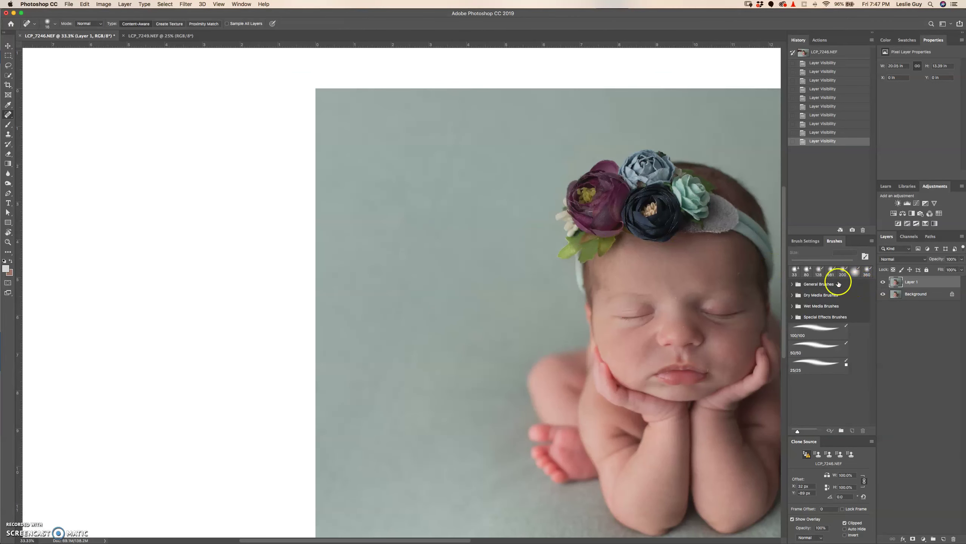
key("shift+j")
key("shift+j")
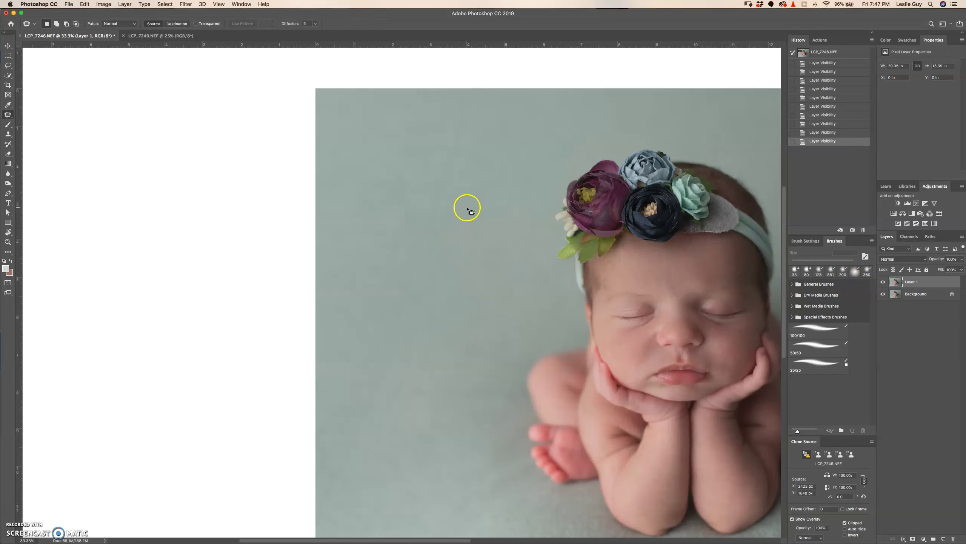
left_click(9, 116)
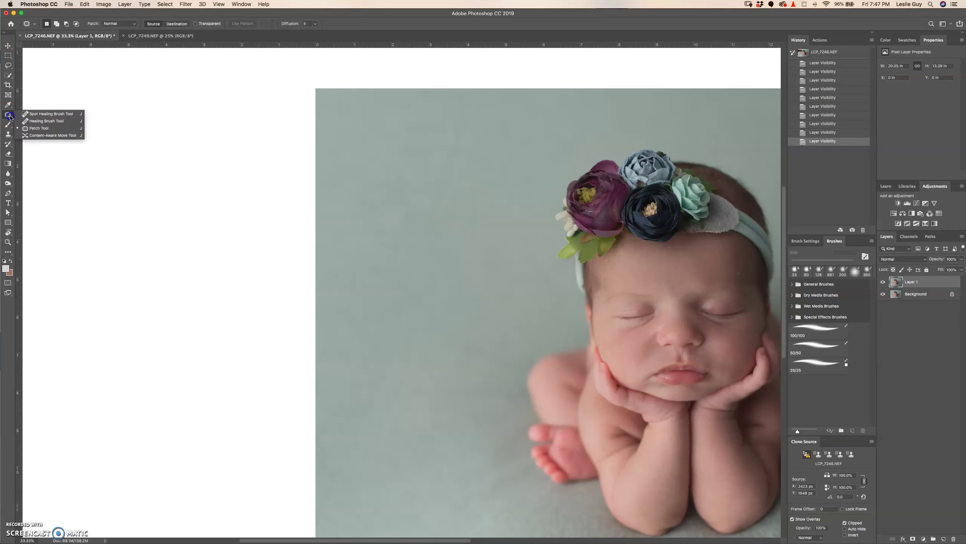
left_click(36, 128)
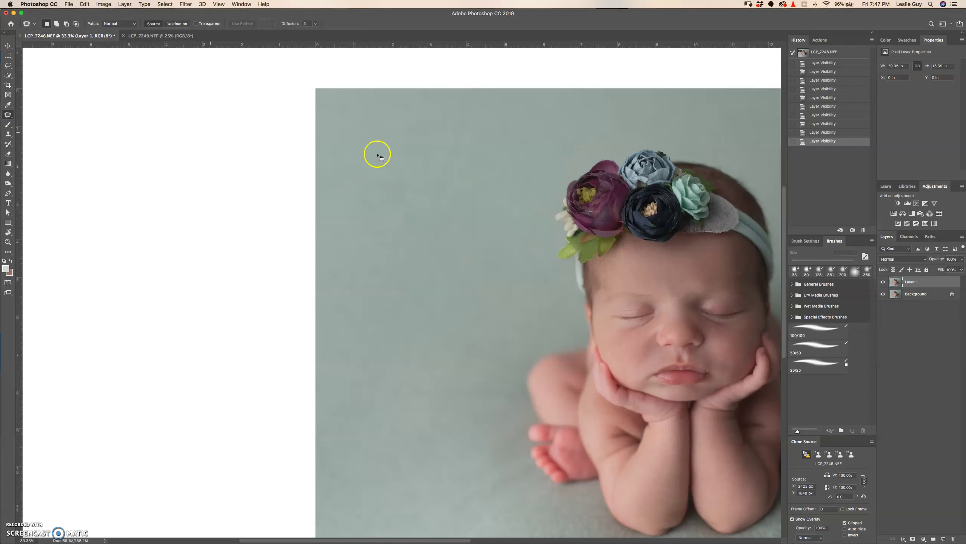
mouse_move(464, 147)
left_mouse_down()
mouse_move(435, 214)
mouse_move(470, 156)
left_mouse_up()
left_click_drag(430, 184, 440, 221)
key("super+d")
Patch the remaining blotches and creases in the backdrop between the photo's left edge and the baby, clearing selections between patches.
left_click_drag(482, 167, 481, 173)
left_click_drag(478, 186, 471, 231)
mouse_move(437, 262)
left_mouse_down()
mouse_move(403, 231)
mouse_move(433, 263)
left_mouse_up()
left_click_drag(406, 275, 460, 283)
mouse_move(475, 231)
left_mouse_down()
mouse_move(444, 196)
mouse_move(470, 221)
left_mouse_up()
left_click_drag(449, 240, 400, 222)
key("super+d")
mouse_move(490, 179)
left_mouse_down()
mouse_move(463, 156)
mouse_move(490, 179)
left_mouse_up()
left_click_drag(466, 178, 412, 171)
mouse_move(398, 286)
left_mouse_down()
mouse_move(395, 296)
mouse_move(418, 297)
left_mouse_up()
left_click_drag(418, 299, 382, 275)
key("super+d")
mouse_move(384, 381)
left_mouse_down()
mouse_move(416, 387)
mouse_move(399, 368)
left_mouse_up()
left_click_drag(380, 306, 382, 307)
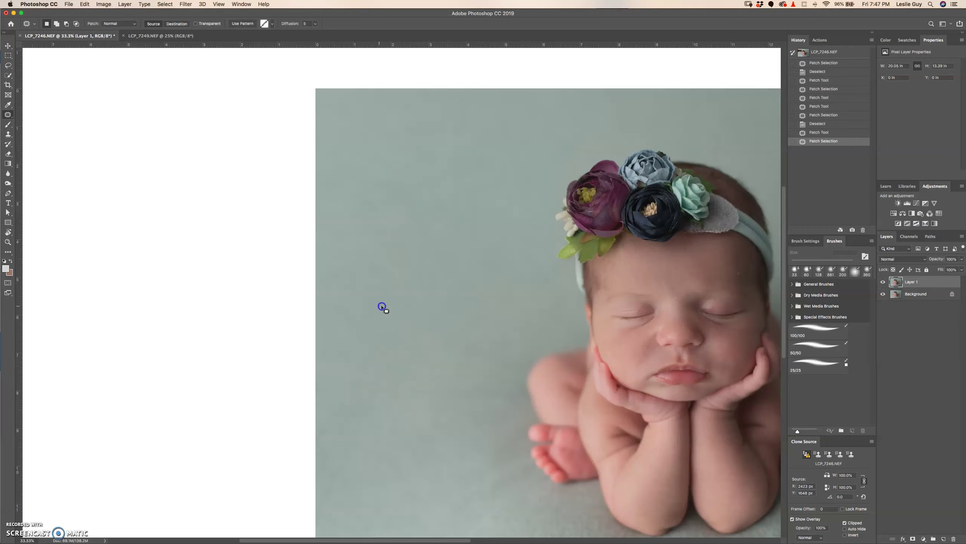
Patch the uneven backdrop areas at the photo's lower left and below the elbows with clean neighbouring fabric.
key("super+minus")
mouse_move(198, 346)
left_mouse_down()
mouse_move(175, 363)
mouse_move(168, 319)
mouse_move(208, 305)
left_mouse_up()
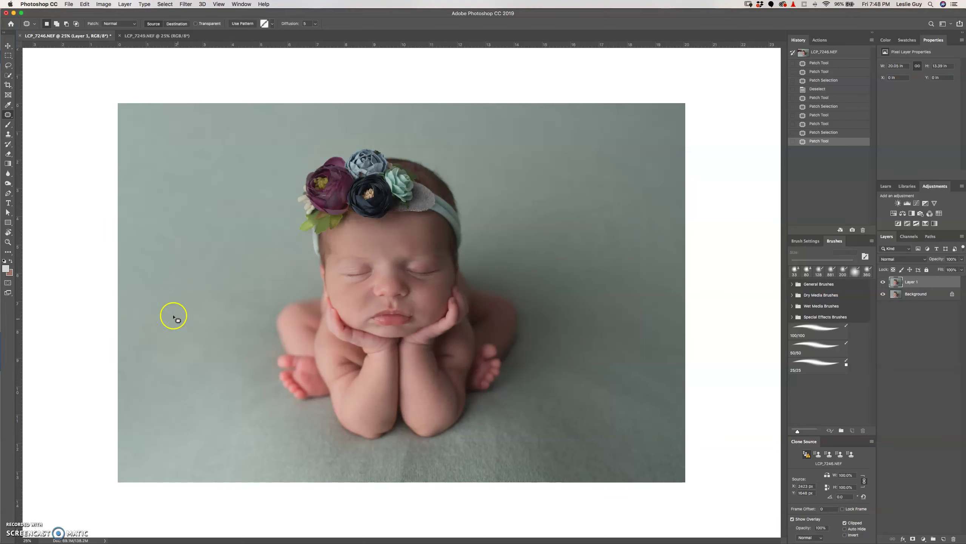
left_click_drag(142, 362, 138, 343)
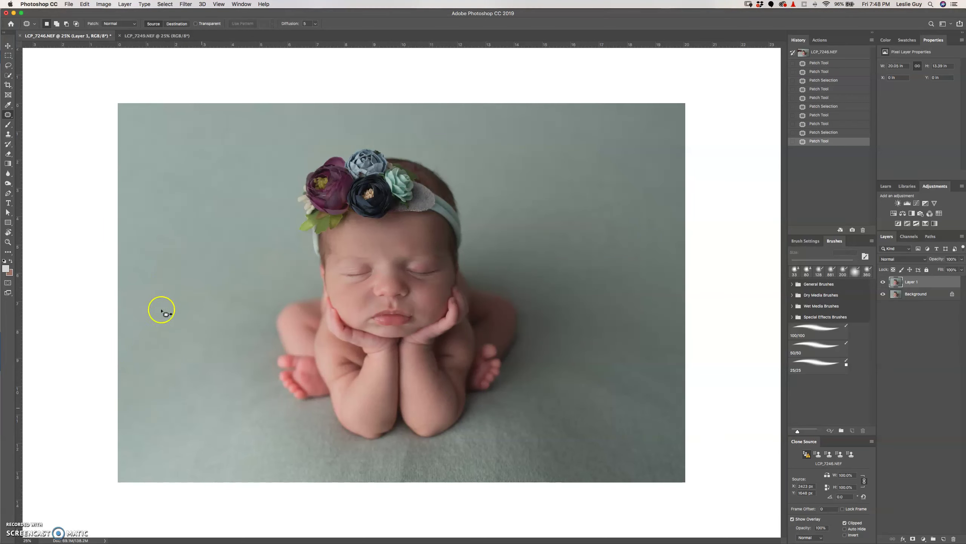
left_click_drag(259, 409, 212, 389)
left_click(201, 377)
left_click(401, 472)
mouse_move(415, 447)
left_mouse_down()
mouse_move(412, 471)
mouse_move(434, 472)
left_mouse_up()
left_click(435, 471)
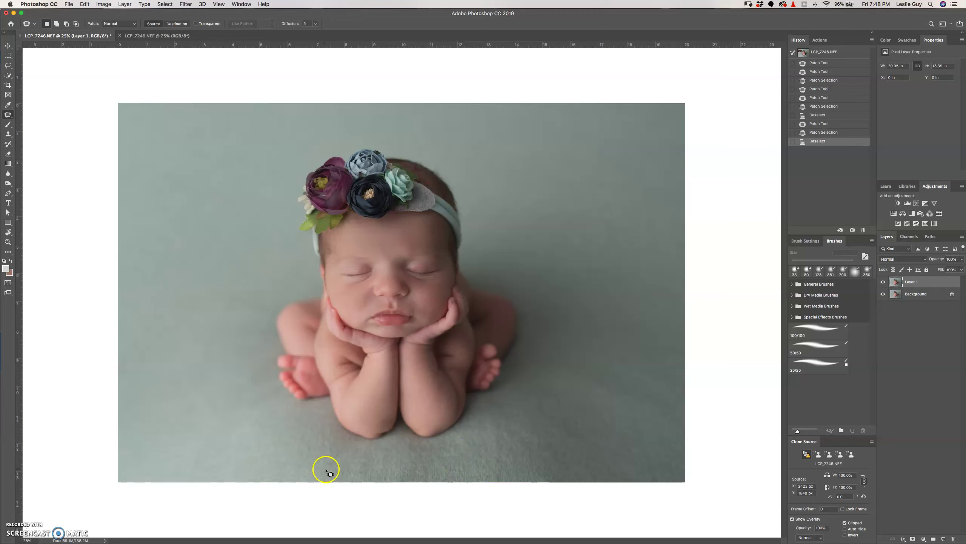
left_click_drag(225, 312, 236, 256)
left_click_drag(206, 330, 181, 289)
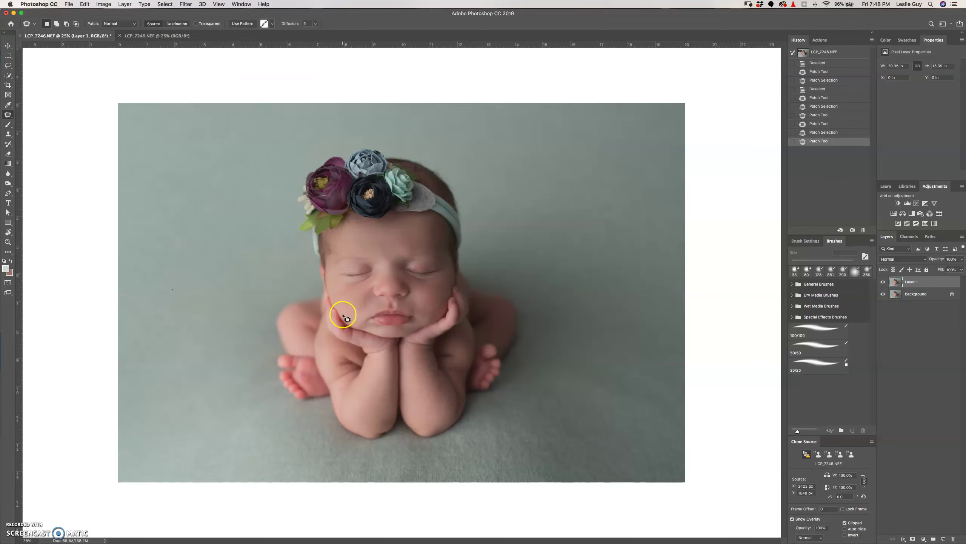
Patch the creases and blotches along the right side of the backdrop, from the lower corner up to mid-height, deselecting after each.
mouse_move(638, 405)
left_mouse_down()
mouse_move(596, 365)
mouse_move(629, 387)
left_mouse_up()
mouse_move(617, 382)
left_mouse_down()
mouse_move(618, 417)
mouse_move(642, 424)
mouse_move(641, 433)
left_mouse_up()
key("super+d")
left_click_drag(632, 418, 606, 420)
key("super+d")
mouse_move(637, 463)
left_mouse_down()
mouse_move(633, 472)
mouse_move(624, 404)
mouse_move(580, 307)
mouse_move(620, 381)
left_mouse_up()
key("super+d")
left_click_drag(610, 365, 641, 387)
key("super+d")
mouse_move(640, 304)
left_mouse_down()
mouse_move(646, 242)
mouse_move(641, 307)
left_mouse_up()
left_click_drag(628, 281, 593, 271)
key("super+d")
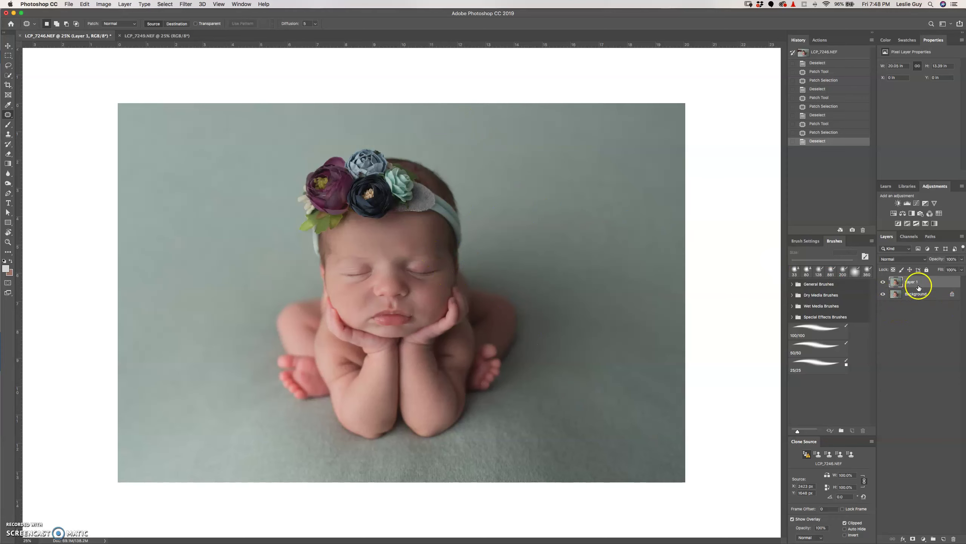
Merge the retouched layer down, run the Frequency Separation action and expand the resulting layer group.
key("super+e")
left_click(821, 41)
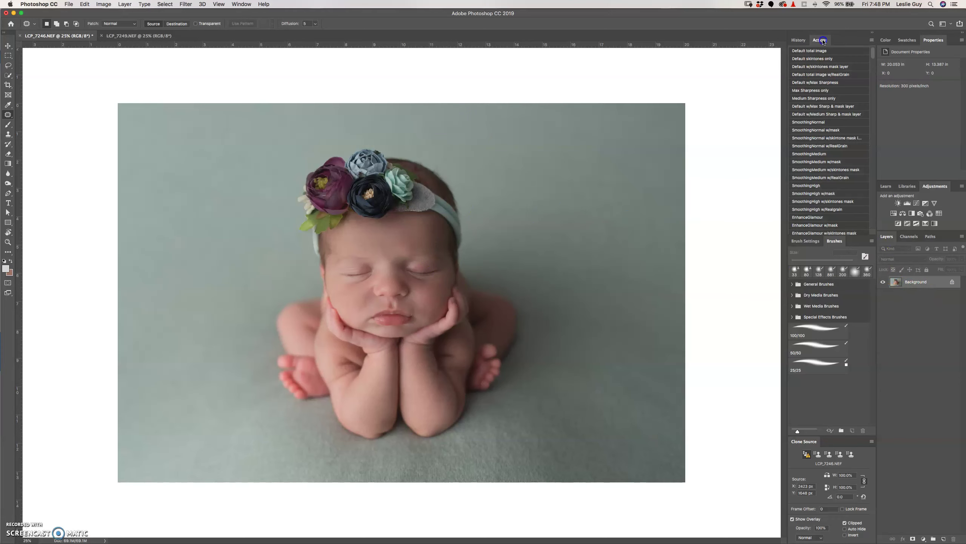
scroll(872, 119, "down", 15)
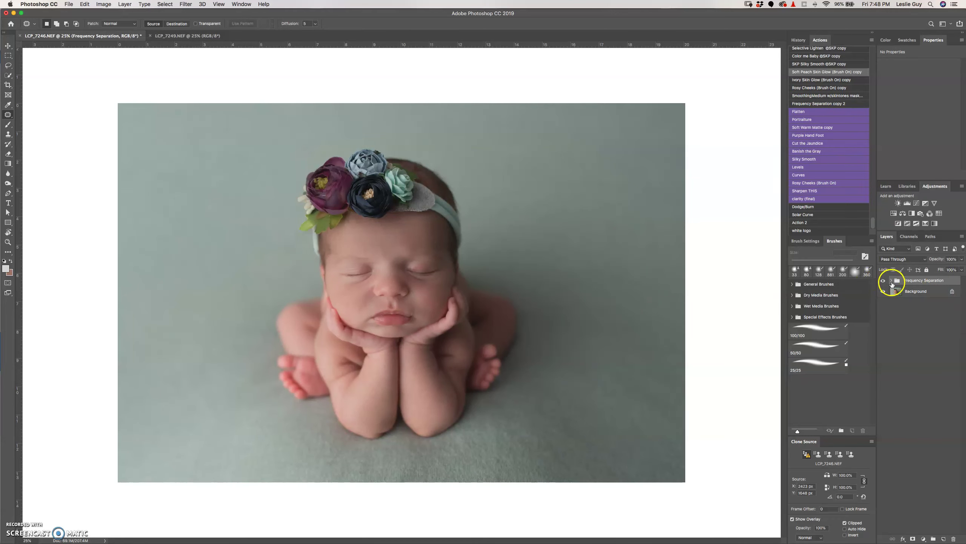
left_click(892, 280)
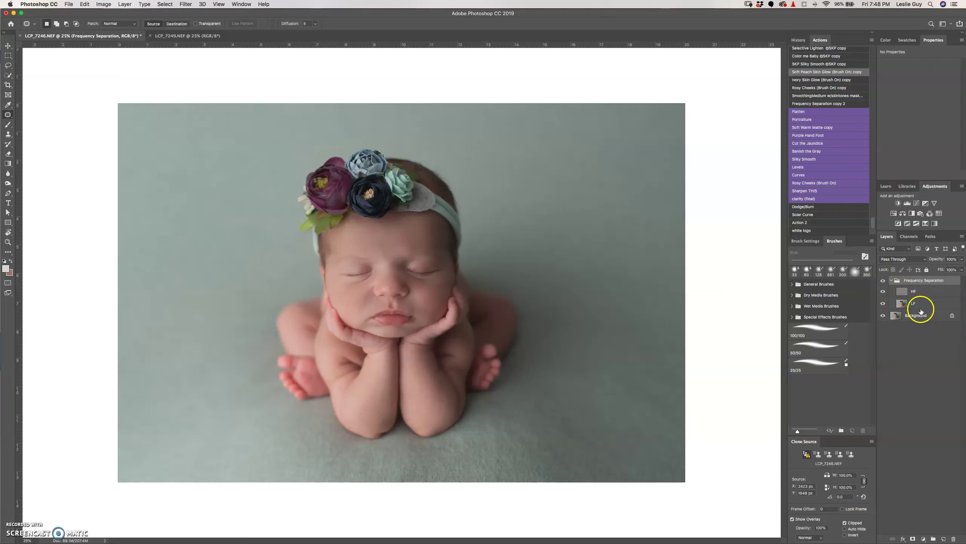
Examine the HF and LF layers by toggling each one's visibility, and select the HF layer with both shown.
left_click(884, 292)
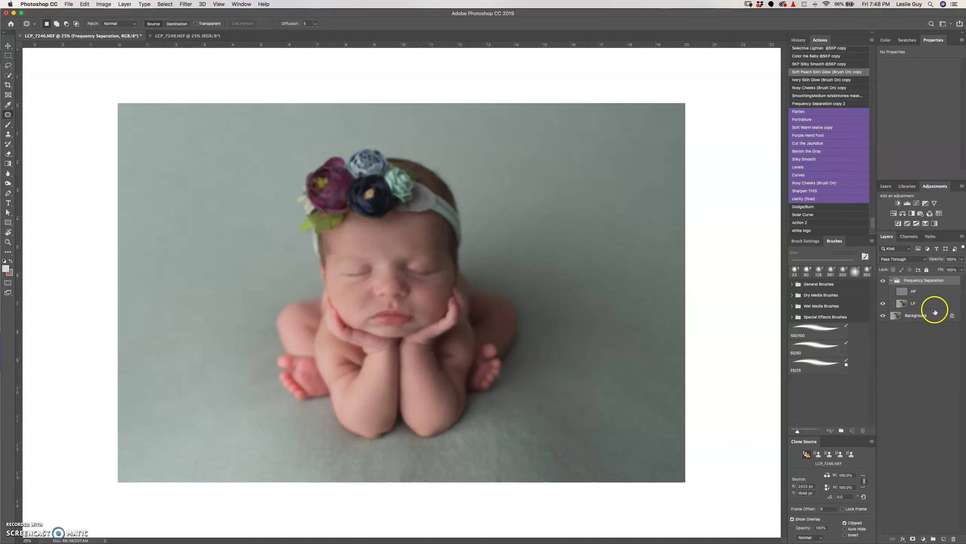
left_click(882, 303)
left_click(883, 291)
left_click(883, 303)
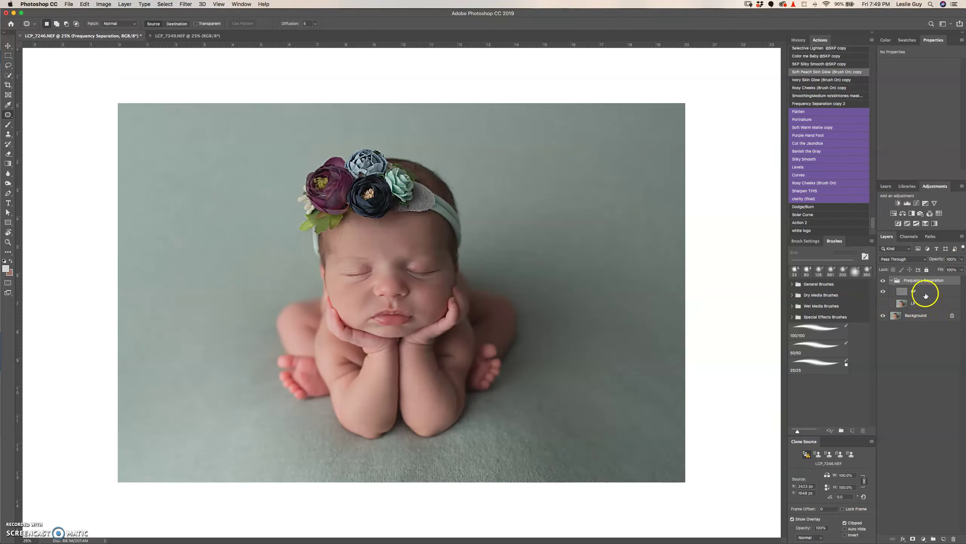
left_click(883, 304)
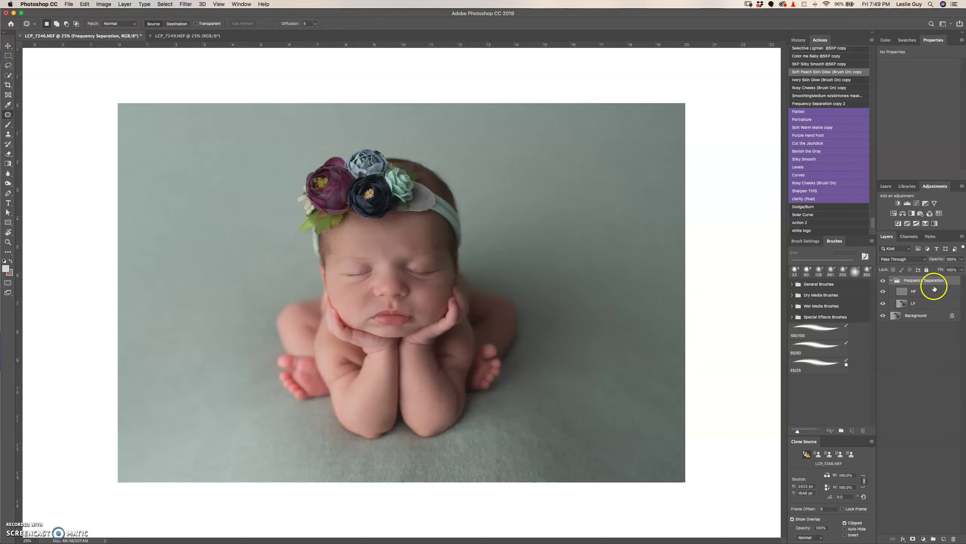
left_click(916, 291)
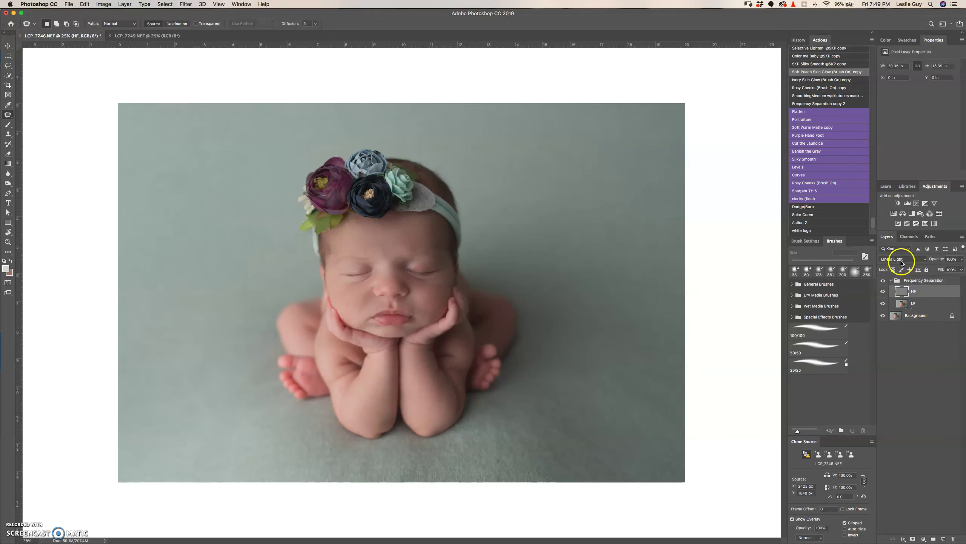
On the LF layer, lasso the forehead down to the nose bridge and smooth it with a 27.5-pixel Gaussian Blur.
left_click(918, 303)
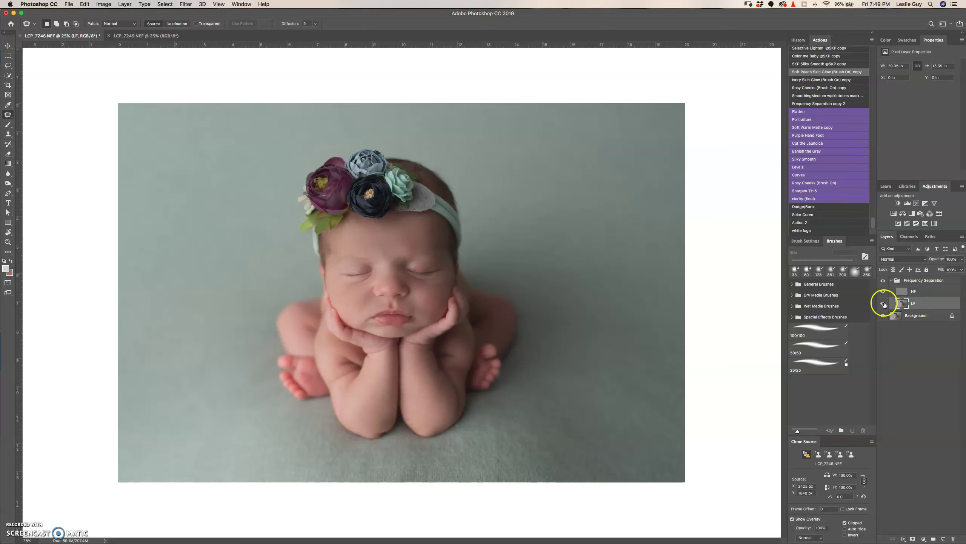
key("l")
key("super+equal")
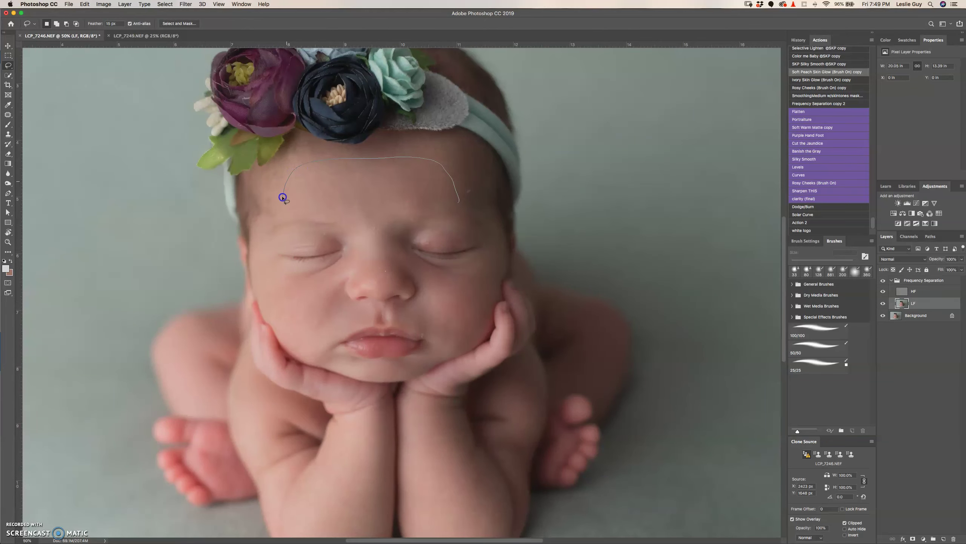
mouse_move(397, 216)
left_mouse_down()
mouse_move(457, 201)
mouse_move(386, 281)
left_mouse_up()
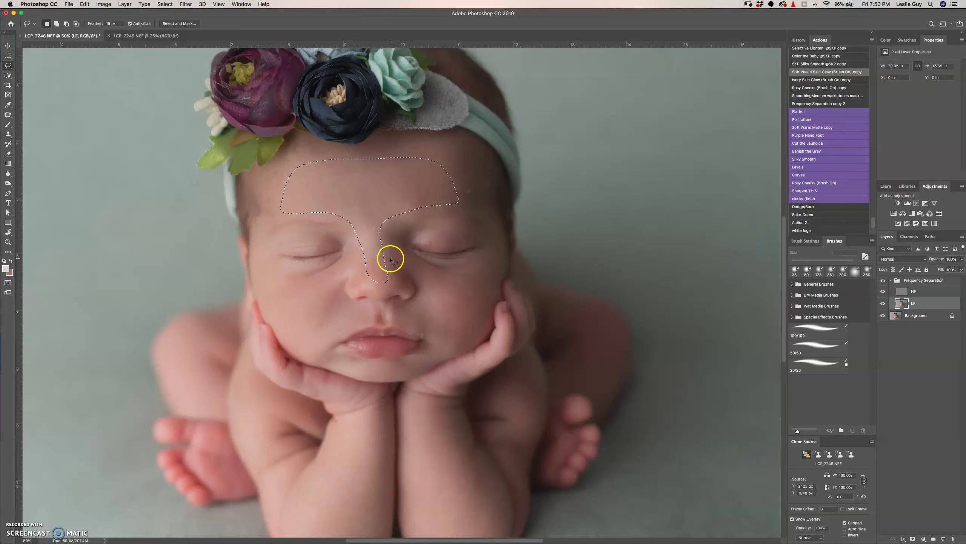
key("super+alt+f")
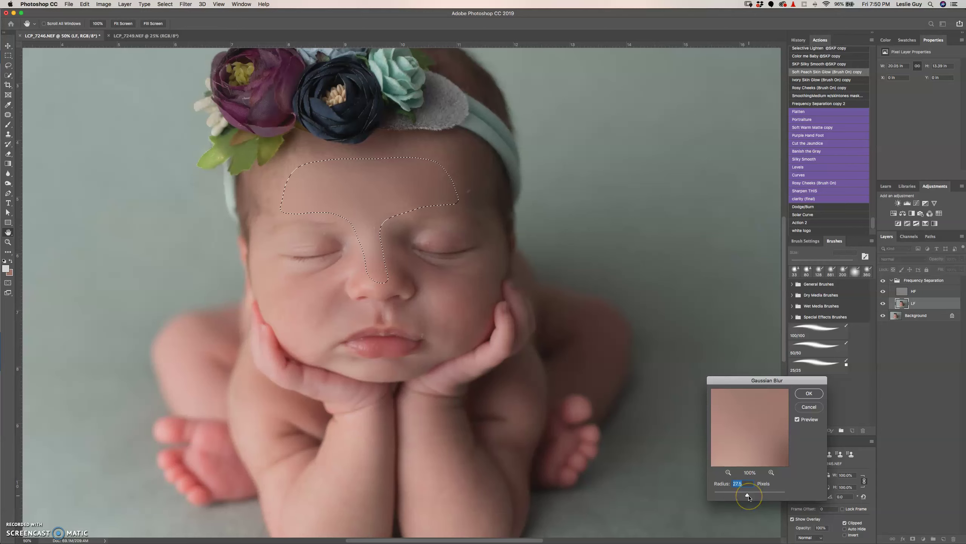
left_click(807, 395)
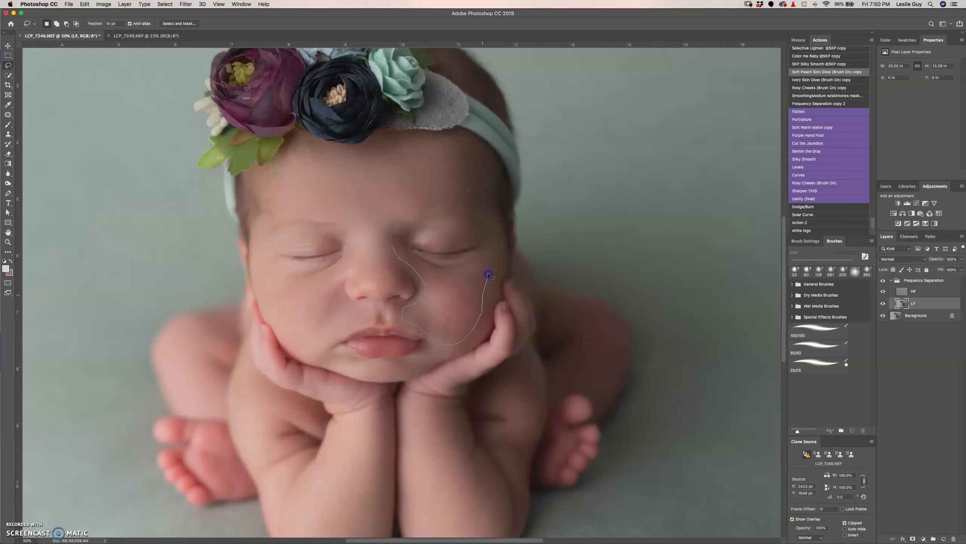
Lasso both cheeks and the nose on the LF layer, apply a 27.5-pixel Gaussian Blur and deselect.
mouse_move(423, 264)
left_mouse_down()
mouse_move(395, 247)
mouse_move(328, 271)
mouse_move(352, 255)
mouse_move(357, 270)
mouse_move(371, 253)
left_mouse_up()
key("super+alt+f")
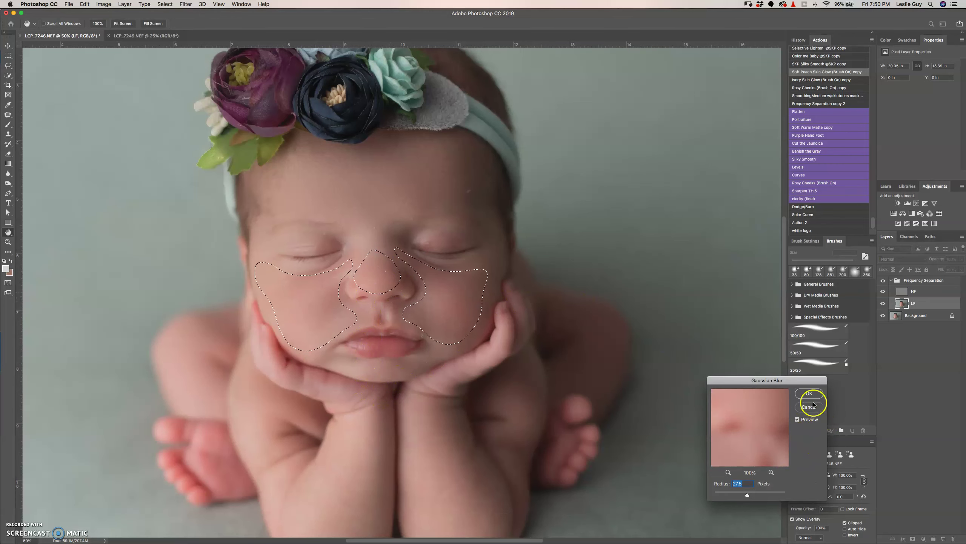
left_click(803, 394)
key("super+d")
Lasso both forearms on the LF layer, smooth them with a 27.5-pixel Gaussian Blur and clear the selection.
mouse_move(345, 480)
left_mouse_down()
mouse_move(345, 402)
mouse_move(377, 333)
mouse_move(370, 304)
mouse_move(384, 293)
mouse_move(348, 300)
mouse_move(295, 416)
left_mouse_up()
left_click_drag(385, 303, 385, 303)
left_click_drag(454, 289, 418, 286)
left_click_drag(473, 349, 447, 321)
key("super+alt+f")
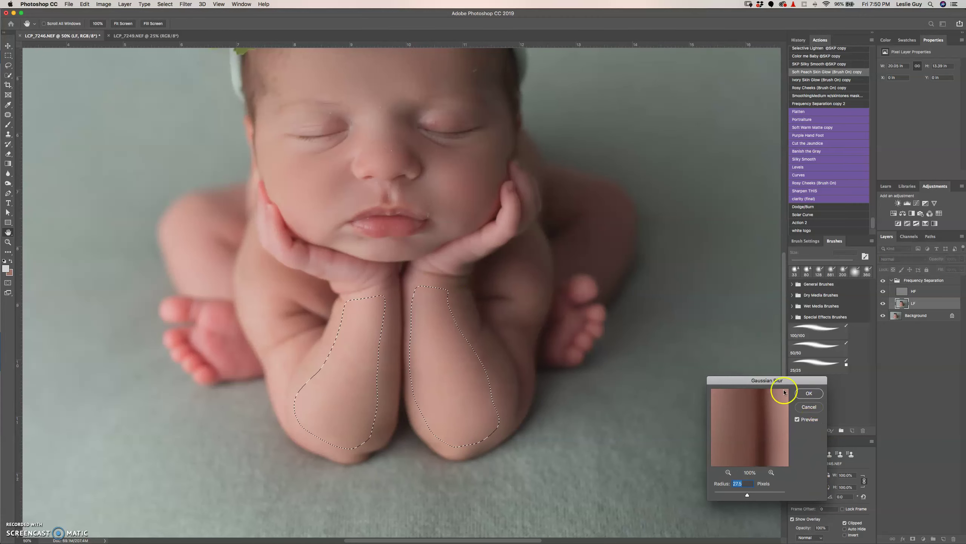
left_click(809, 394)
left_click(421, 439)
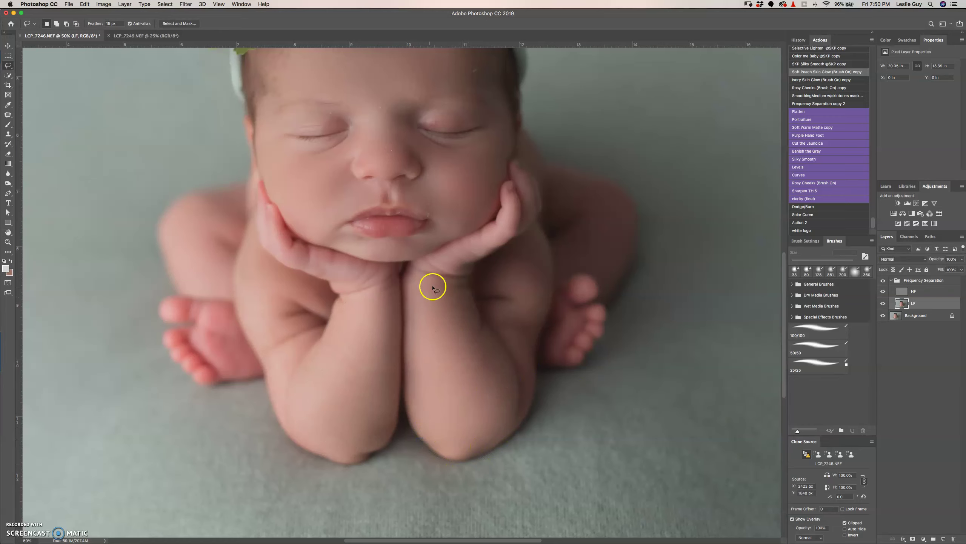
On the HF layer, patch the flaky mark on the forehead near the headband with clean skin texture and deselect.
scroll(449, 352, "down", 3)
scroll(448, 352, "up", 3)
left_click(911, 291)
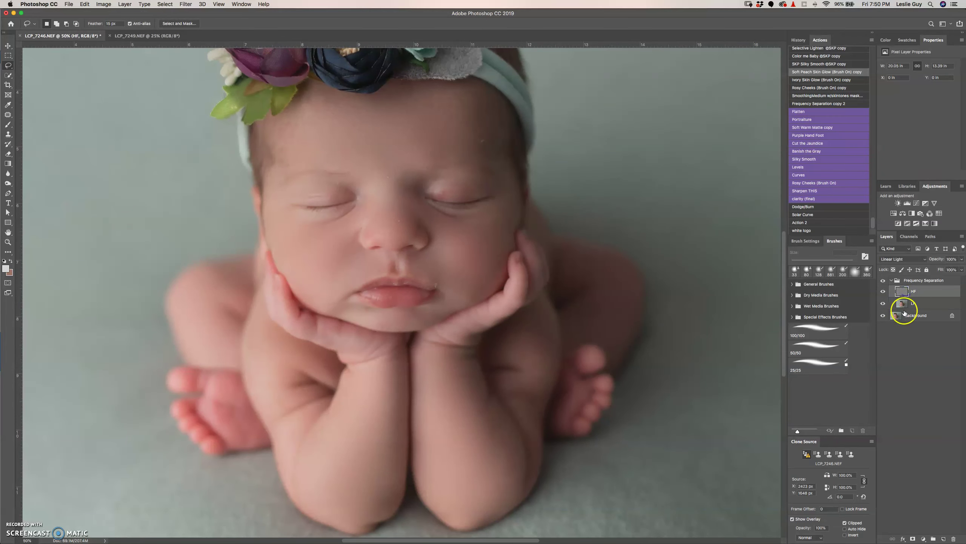
key("super+plus")
key("super+plus")
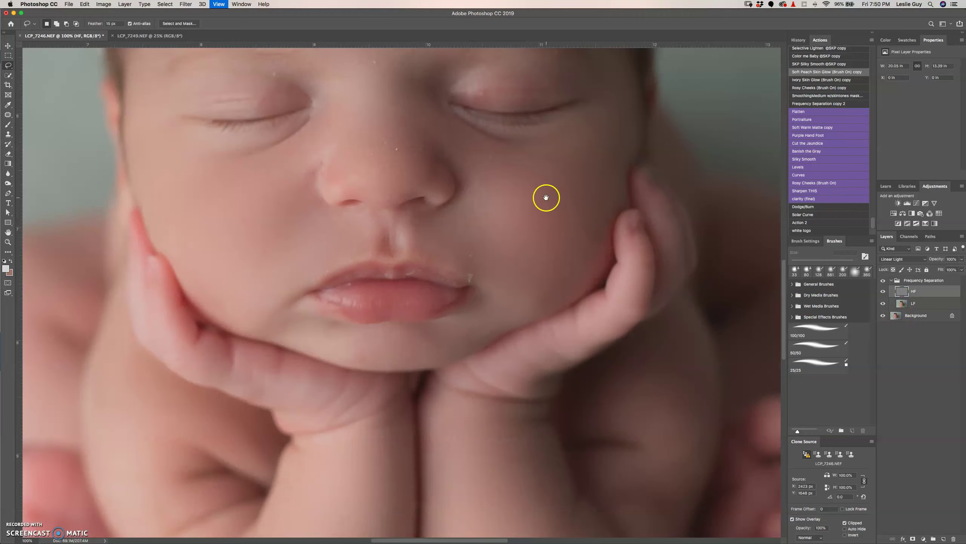
left_click_drag(546, 197, 529, 371)
key("j")
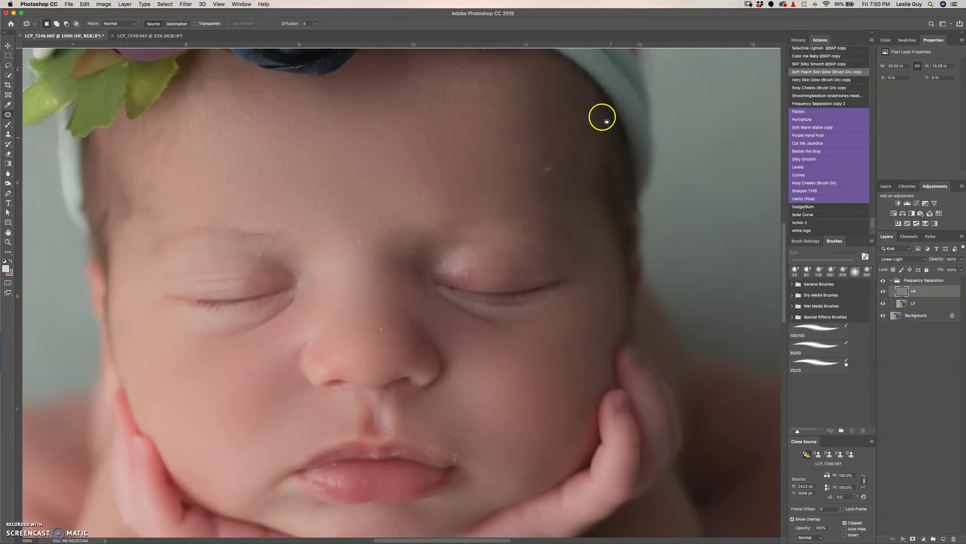
left_click_drag(546, 172, 534, 259)
key("super+d")
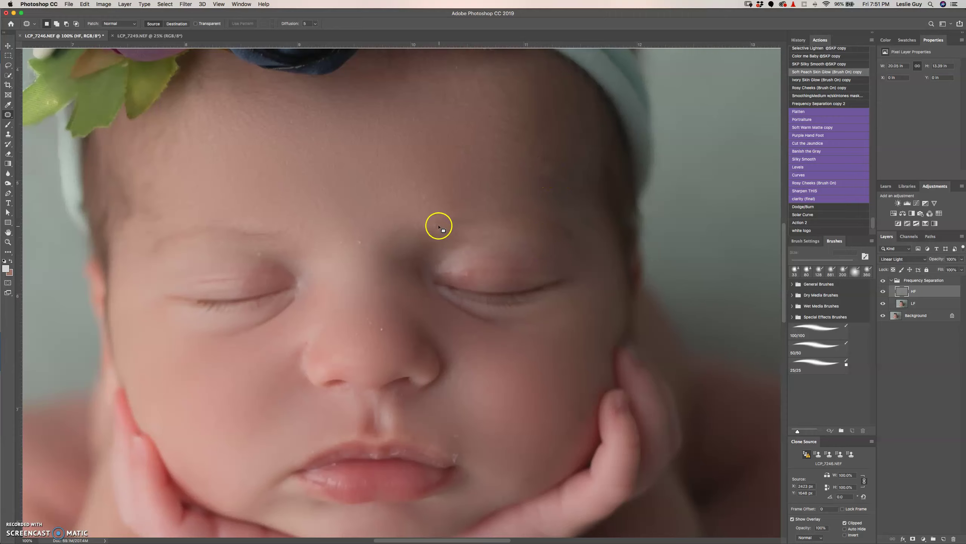
Patch the small dry flakes around the inner eye corners, eyelids and nose on the HF layer.
mouse_move(488, 280)
left_mouse_down()
mouse_move(423, 277)
mouse_move(433, 311)
mouse_move(416, 276)
left_mouse_up()
left_click(405, 278)
left_click(477, 337)
left_click(390, 345)
mouse_move(247, 250)
left_mouse_down()
mouse_move(261, 257)
mouse_move(244, 258)
left_mouse_up()
left_click(244, 257)
left_click(341, 244)
Patch the remaining texture spots around the mouth, cheeks and chin on the HF layer, and clear the selection.
left_click(451, 457)
left_click(455, 442)
left_click(493, 455)
left_click(574, 412)
left_click_drag(570, 419, 567, 417)
left_click_drag(570, 414, 558, 402)
left_click(553, 368)
left_click(573, 365)
left_click(281, 351)
left_click_drag(365, 452, 367, 276)
left_click_drag(382, 479, 423, 320)
key("super+minus")
key("super+minus")
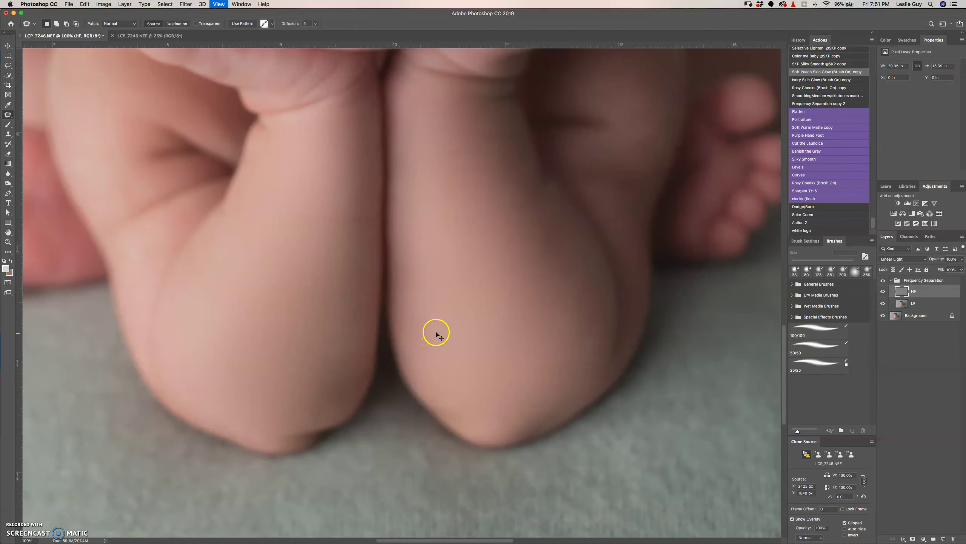
key("super+minus")
scroll(444, 251, "up", 3)
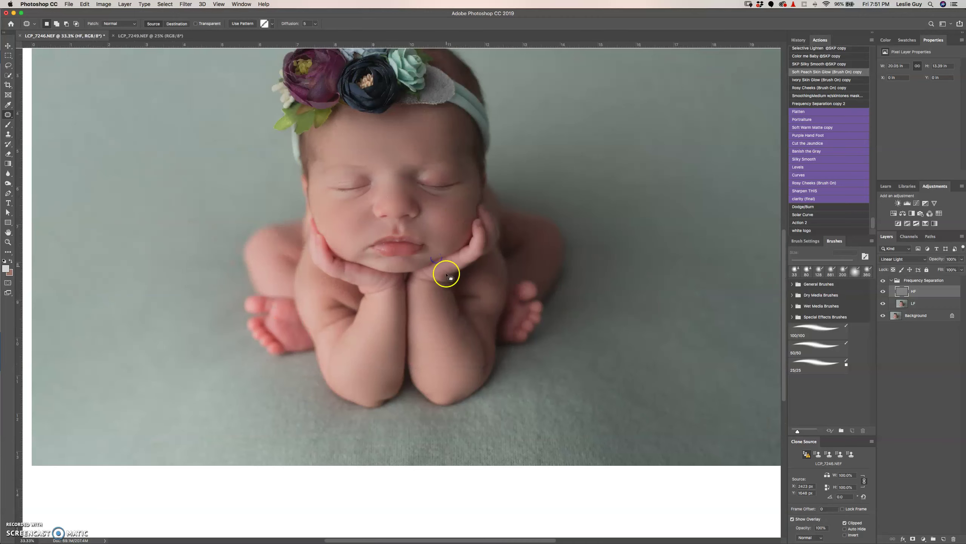
key("super+d")
Try smoothing a patched-out area of the central forehead on the LF layer with a 43-pixel Gaussian Blur.
left_click_drag(404, 125, 379, 146)
key("super+alt+f")
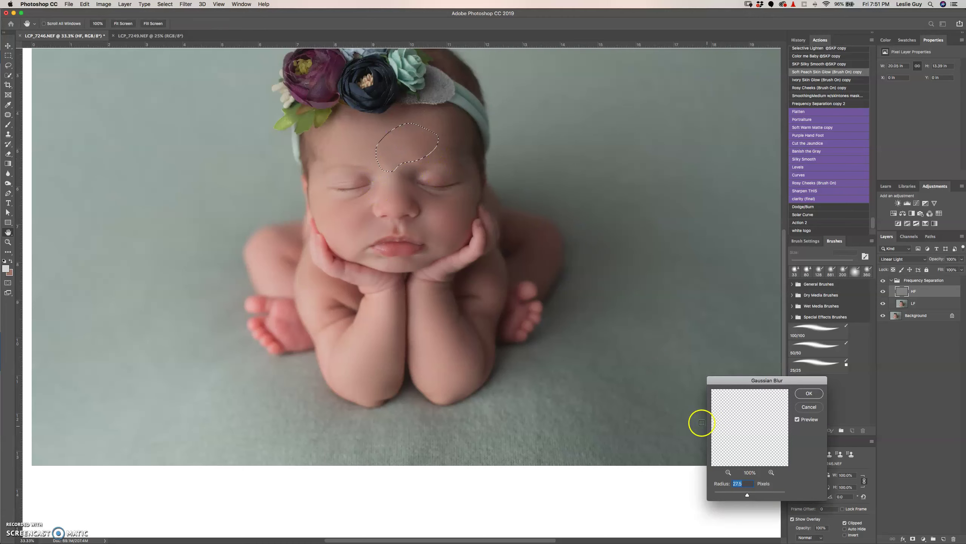
left_click(805, 395)
left_click(921, 303)
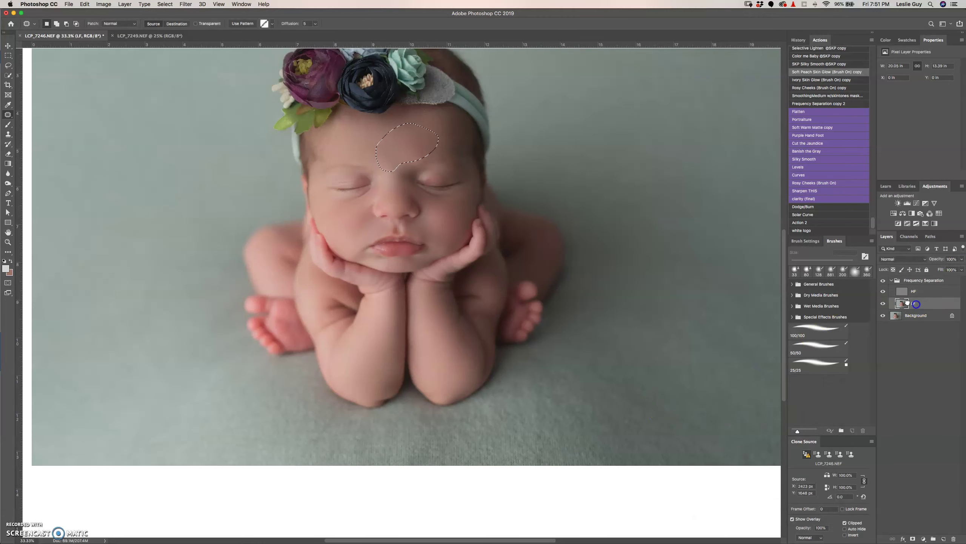
key("super+alt+f")
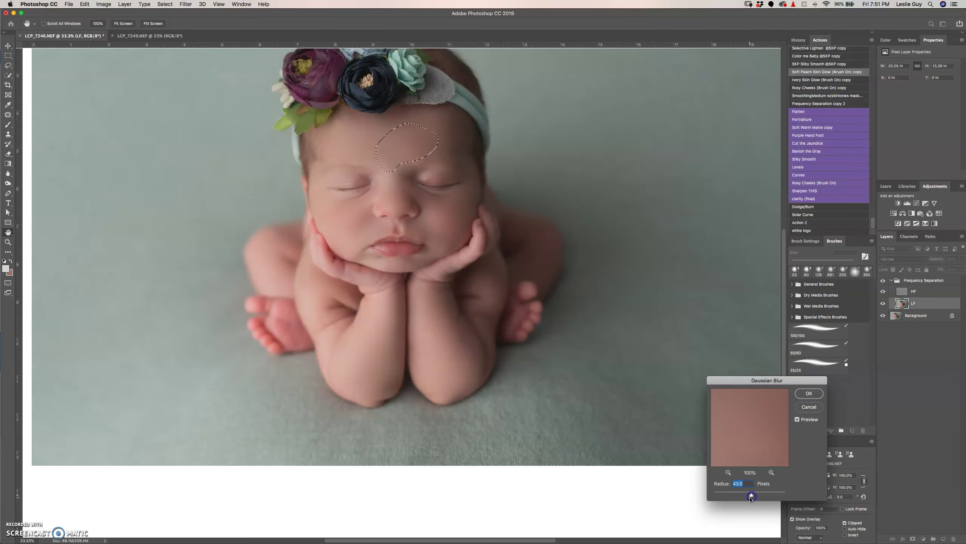
left_click(806, 394)
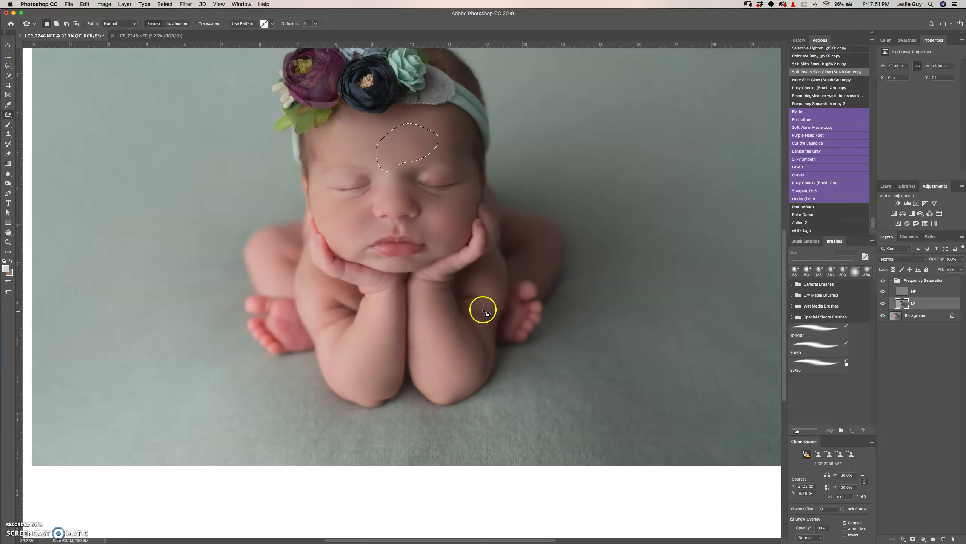
key("super+d")
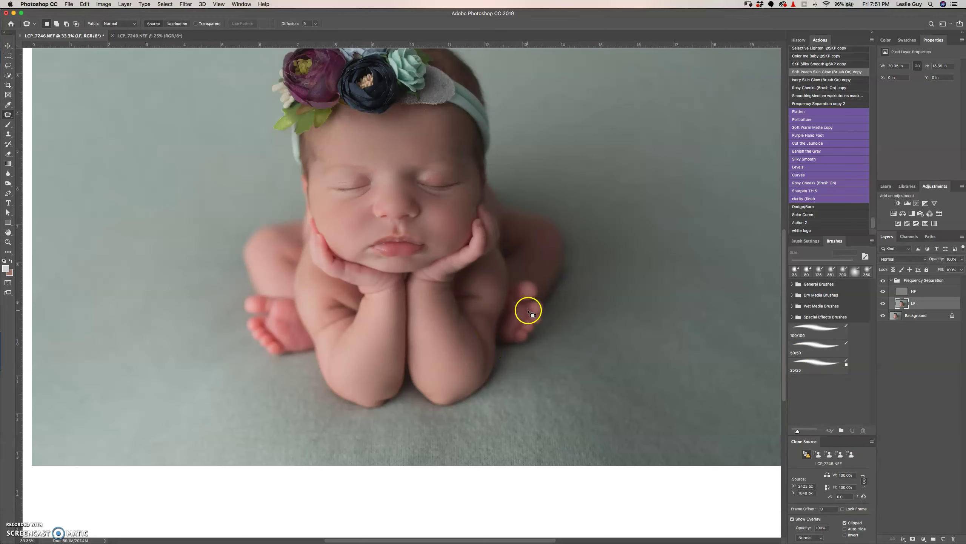
key("super+z")
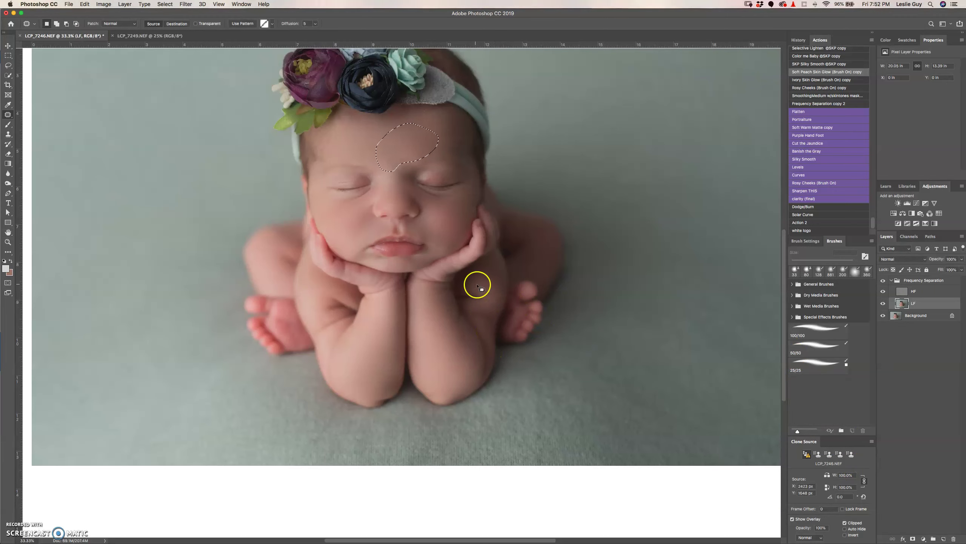
Lasso the central forehead with a feathered selection, apply a 43-pixel Gaussian Blur to the LF layer, deselect and compare the group's effect.
key("l")
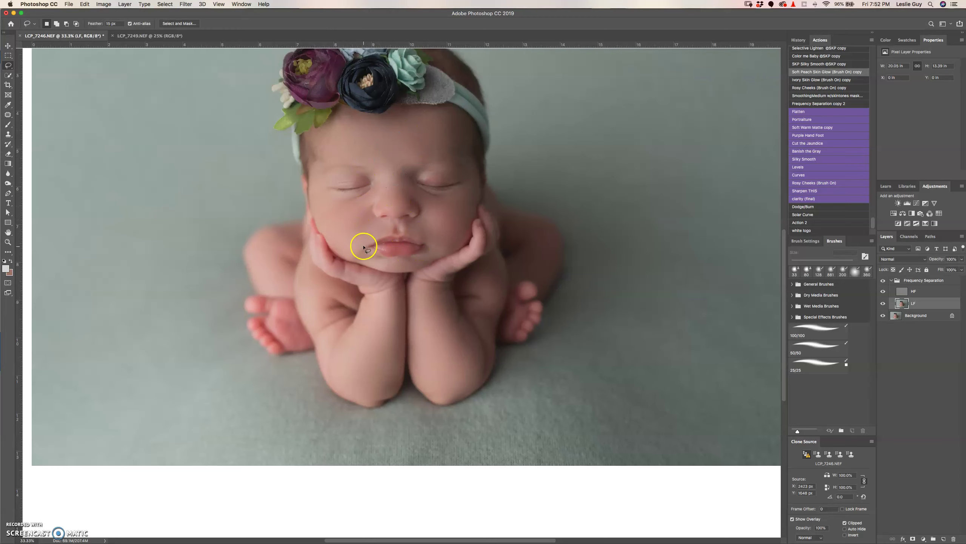
key("super+alt+f")
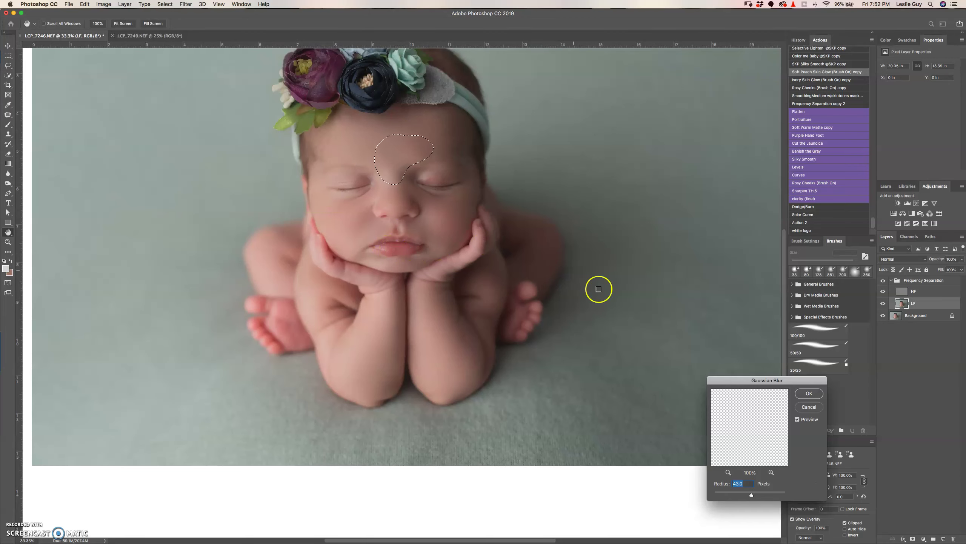
left_click(808, 394)
key("super+d")
left_click(883, 280)
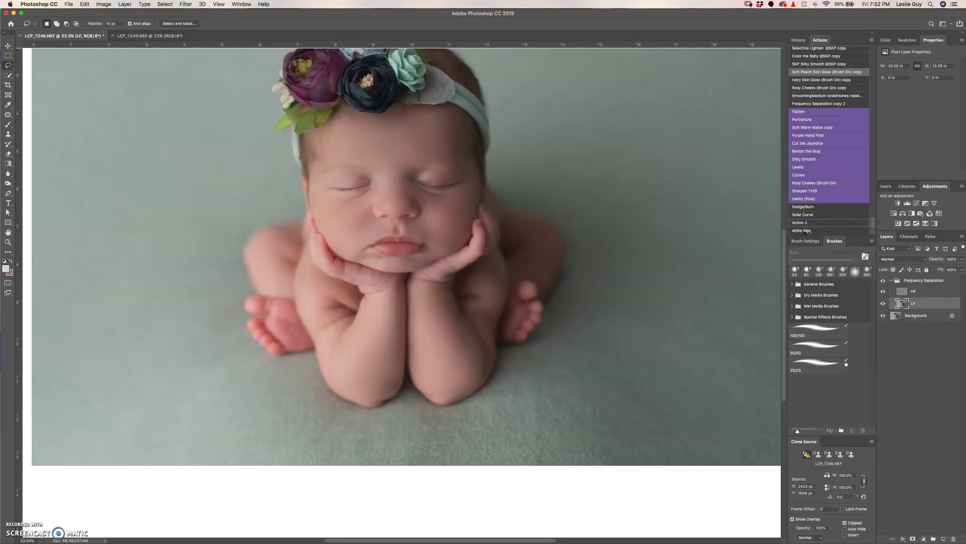
Run the action that builds the skin-correction layer stack, and move Layer 1 directly above the Background.
left_click_drag(813, 241, 814, 242)
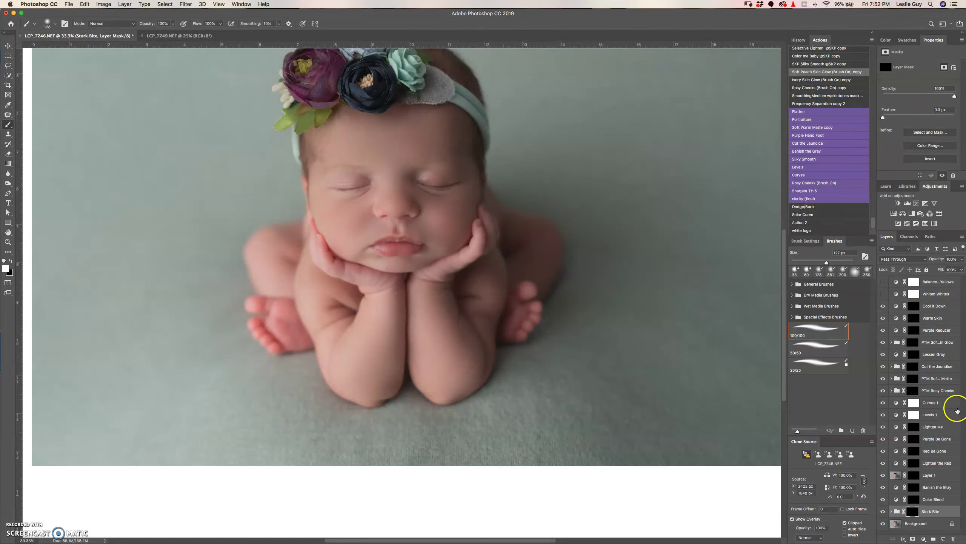
left_click(936, 476)
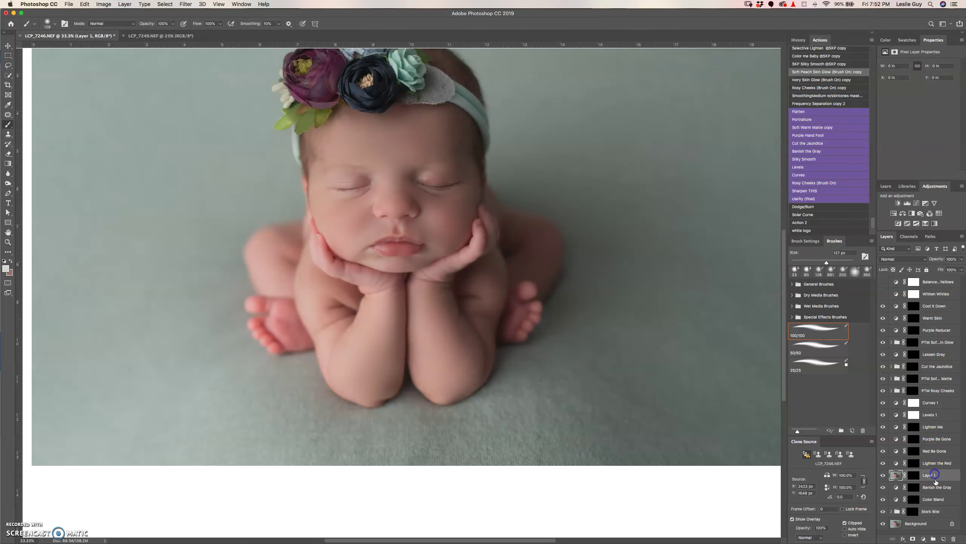
left_click_drag(933, 475, 921, 517)
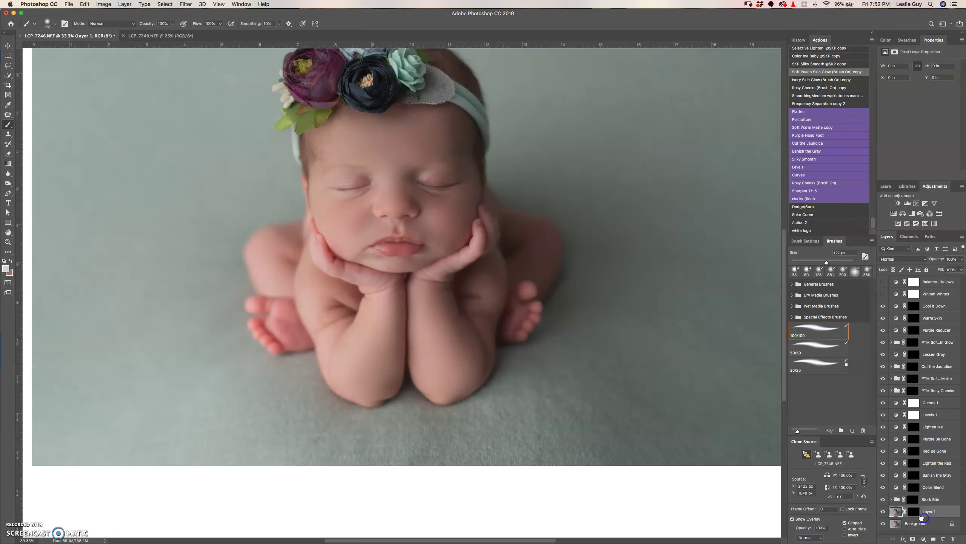
Delete the Stork Bite group and select the Red Be Gone adjustment layer.
left_click(930, 499)
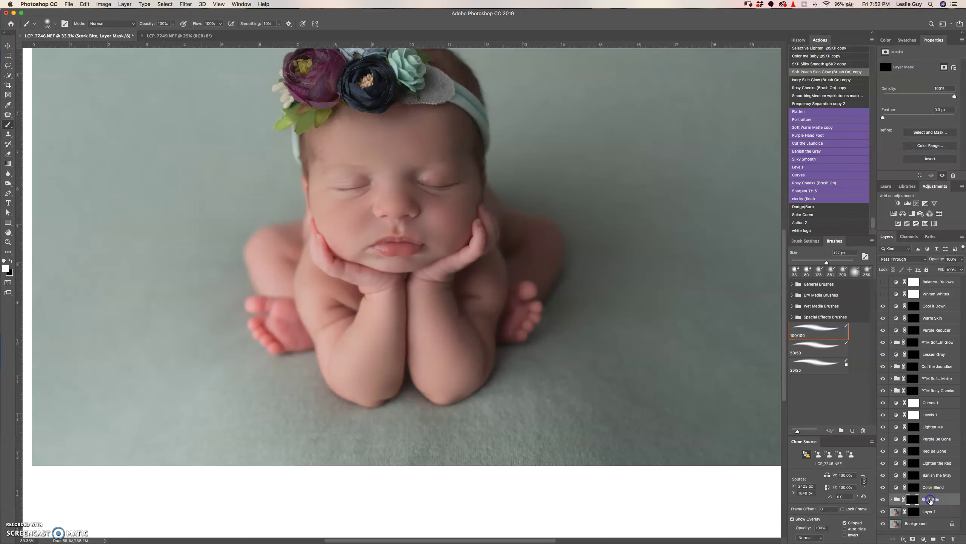
key("Delete")
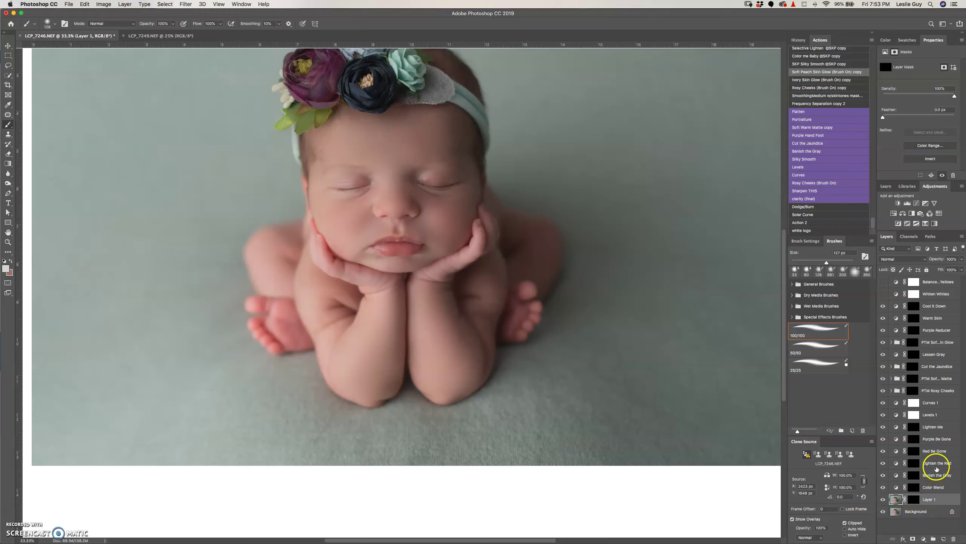
left_click(932, 451)
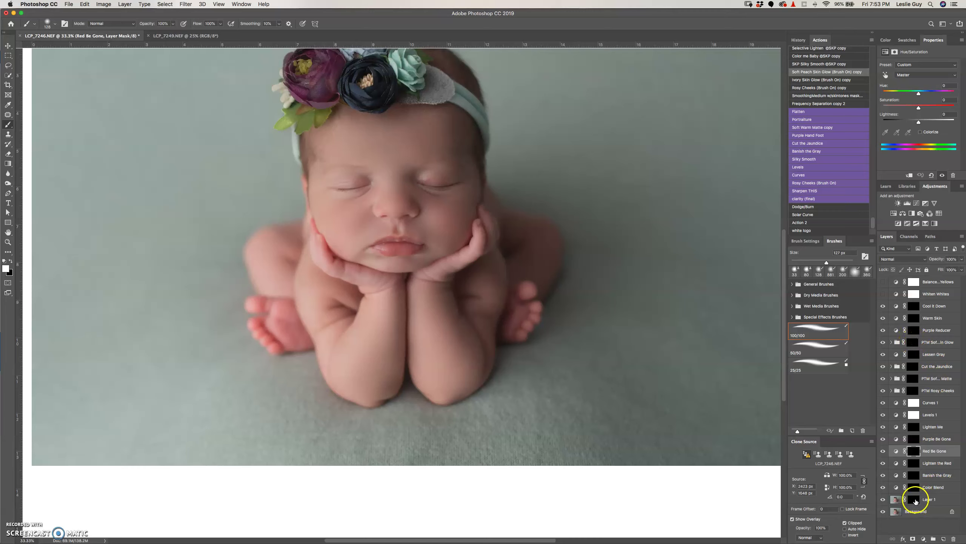
Paint white at full opacity on the Layer 1 mask over the baby's face, arms and hands to reveal the layer's skin smoothing.
left_click(915, 499)
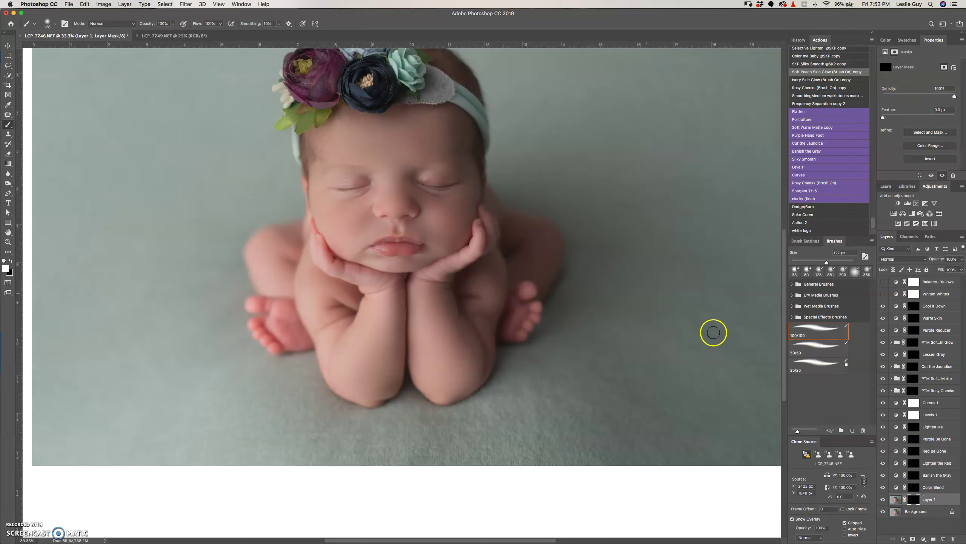
mouse_move(388, 172)
left_mouse_down()
mouse_move(378, 141)
mouse_move(423, 140)
mouse_move(385, 149)
mouse_move(450, 211)
mouse_move(409, 202)
mouse_move(327, 213)
mouse_move(359, 231)
left_mouse_up()
left_click(446, 248)
mouse_move(370, 335)
left_mouse_down()
mouse_move(381, 365)
mouse_move(339, 358)
mouse_move(382, 369)
left_mouse_up()
left_click(466, 356)
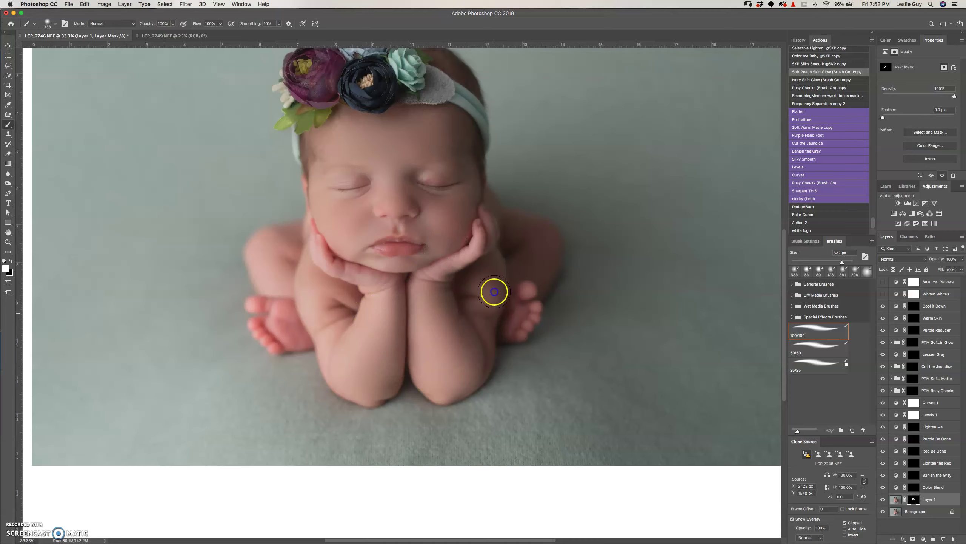
mouse_move(482, 324)
left_mouse_down()
mouse_move(287, 278)
mouse_move(267, 243)
mouse_move(305, 307)
mouse_move(471, 285)
mouse_move(532, 243)
mouse_move(525, 222)
mouse_move(449, 262)
mouse_move(457, 271)
mouse_move(449, 166)
mouse_move(428, 158)
mouse_move(486, 176)
mouse_move(485, 156)
left_mouse_up()
key("super+plus")
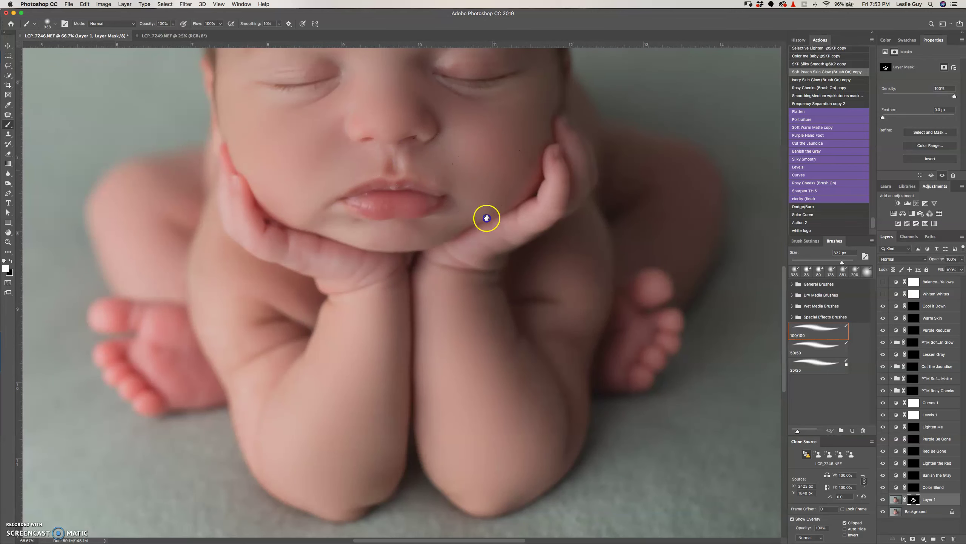
scroll(480, 240, "up", 5)
mouse_move(490, 233)
left_mouse_down()
mouse_move(464, 220)
mouse_move(324, 216)
mouse_move(520, 242)
left_mouse_up()
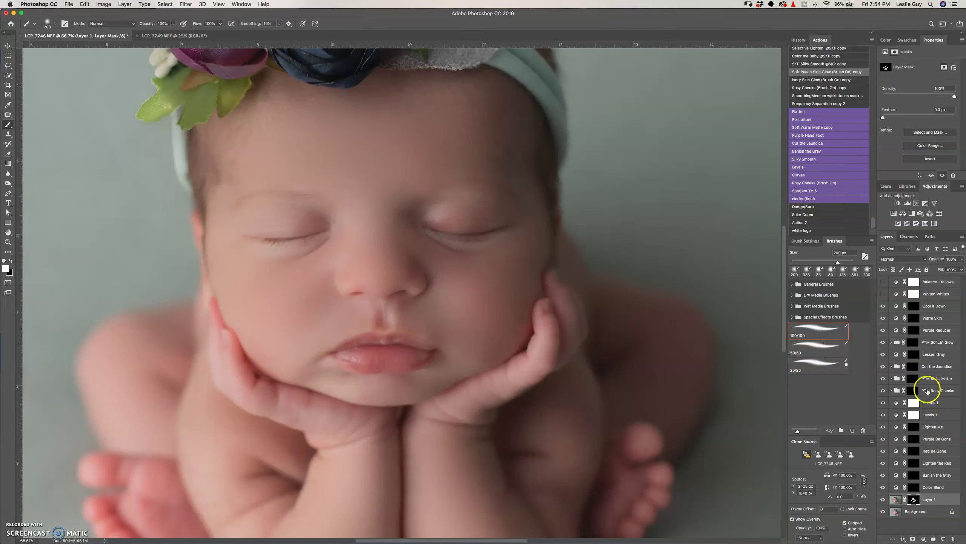
Paint on the Red Be Gone mask with the 25/25 brush over the nose, eyelids, cheeks, hands and legs to reduce redness.
type("50")
left_click(913, 451)
left_click(822, 365)
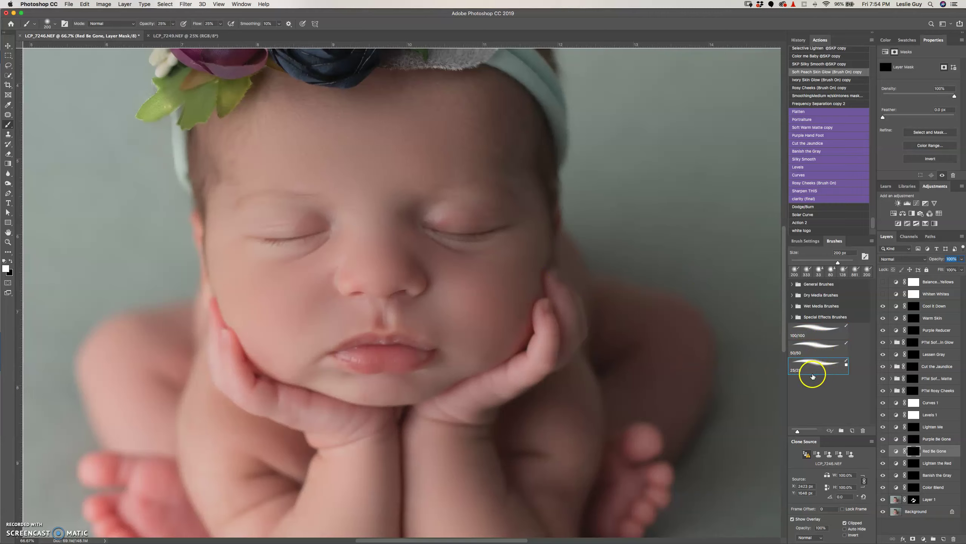
mouse_move(401, 261)
left_mouse_down()
mouse_move(352, 288)
mouse_move(414, 303)
mouse_move(367, 313)
left_mouse_up()
mouse_move(387, 235)
left_mouse_down()
mouse_move(492, 232)
mouse_move(450, 206)
mouse_move(434, 217)
mouse_move(483, 304)
mouse_move(428, 273)
mouse_move(432, 225)
mouse_move(442, 202)
left_mouse_up()
mouse_move(268, 288)
left_mouse_down()
mouse_move(329, 228)
mouse_move(313, 223)
mouse_move(453, 221)
mouse_move(431, 214)
mouse_move(420, 296)
mouse_move(389, 322)
mouse_move(394, 390)
mouse_move(330, 421)
mouse_move(326, 405)
mouse_move(258, 388)
mouse_move(212, 318)
mouse_move(253, 386)
mouse_move(220, 311)
mouse_move(240, 360)
mouse_move(272, 389)
mouse_move(223, 419)
mouse_move(299, 432)
mouse_move(519, 351)
mouse_move(547, 321)
mouse_move(481, 388)
mouse_move(538, 300)
mouse_move(548, 334)
mouse_move(539, 372)
mouse_move(506, 367)
mouse_move(501, 382)
mouse_move(542, 395)
left_mouse_up()
left_click_drag(550, 339, 555, 209)
mouse_move(638, 309)
left_mouse_down()
mouse_move(640, 359)
mouse_move(629, 327)
mouse_move(605, 352)
mouse_move(625, 326)
mouse_move(135, 407)
mouse_move(110, 379)
mouse_move(128, 356)
mouse_move(154, 385)
mouse_move(179, 355)
left_mouse_up()
mouse_move(196, 413)
left_mouse_down()
mouse_move(176, 401)
mouse_move(152, 339)
mouse_move(97, 330)
mouse_move(108, 326)
mouse_move(121, 369)
mouse_move(174, 376)
mouse_move(203, 401)
mouse_move(492, 281)
mouse_move(494, 354)
left_mouse_up()
Open the Levels 1 adjustment layer's settings.
key("super+minus")
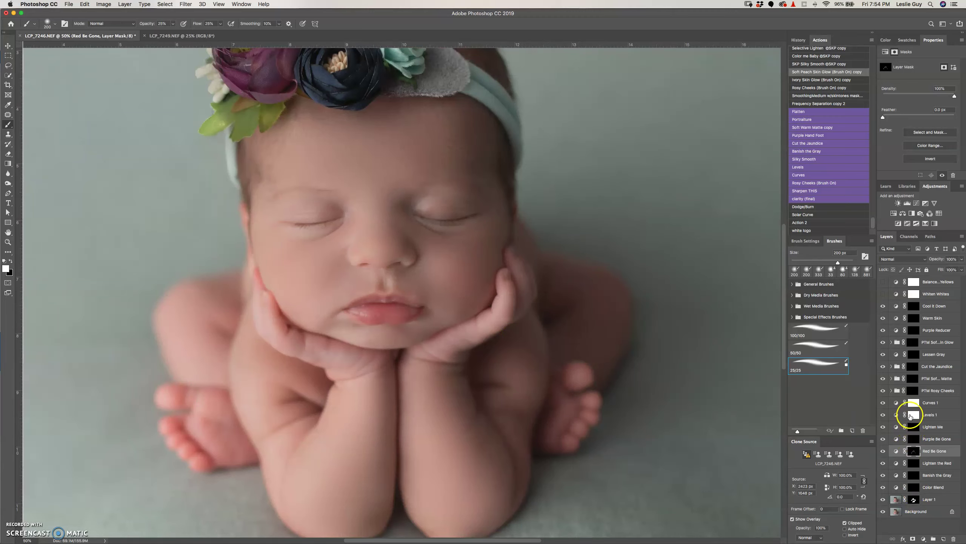
left_click(935, 414)
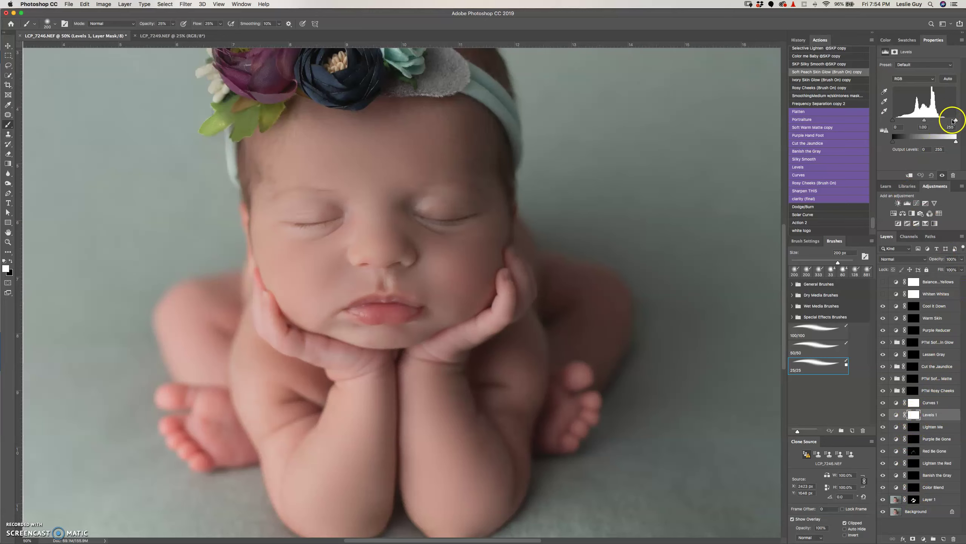